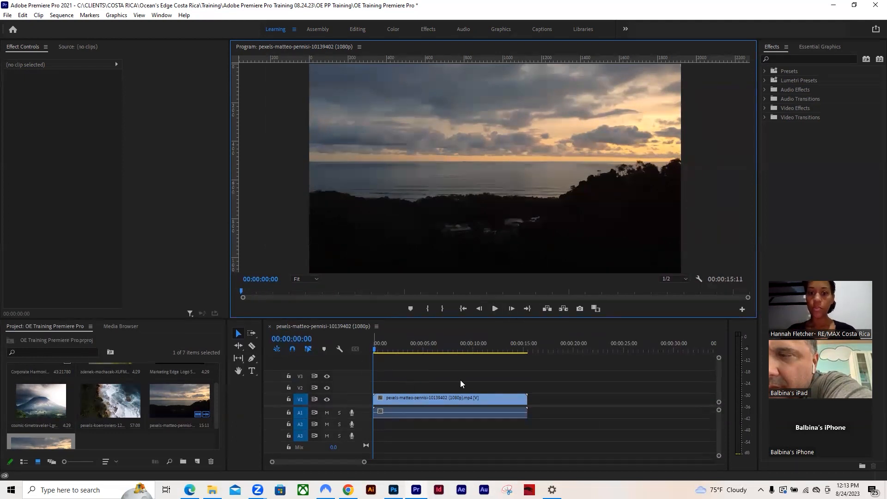
Play the opening of the sunset sequence and return the playhead to its start
{"action": "left_click", "coordinate": [495, 308]}
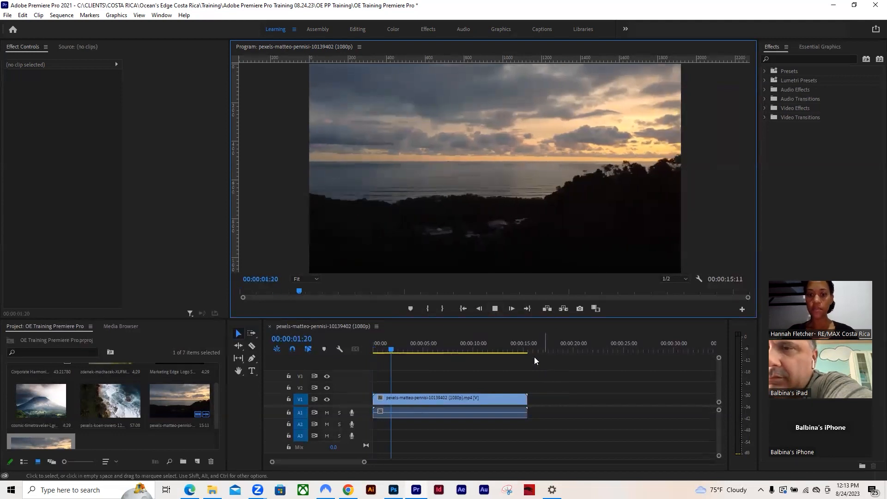
{"action": "left_click", "coordinate": [399, 348]}
{"action": "key", "text": "Home"}
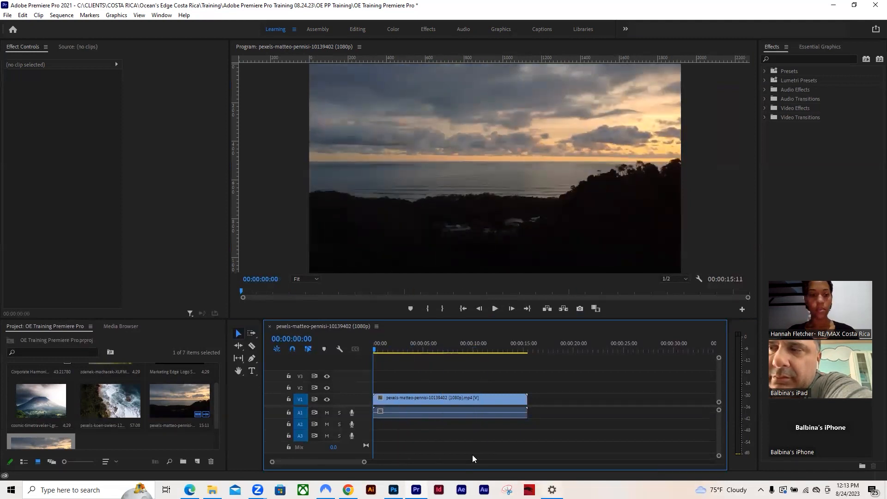
Place the "Corporate Harmoni..." music file from the project on audio track A1 at the start of the sequence
{"action": "left_click", "coordinate": [160, 438]}
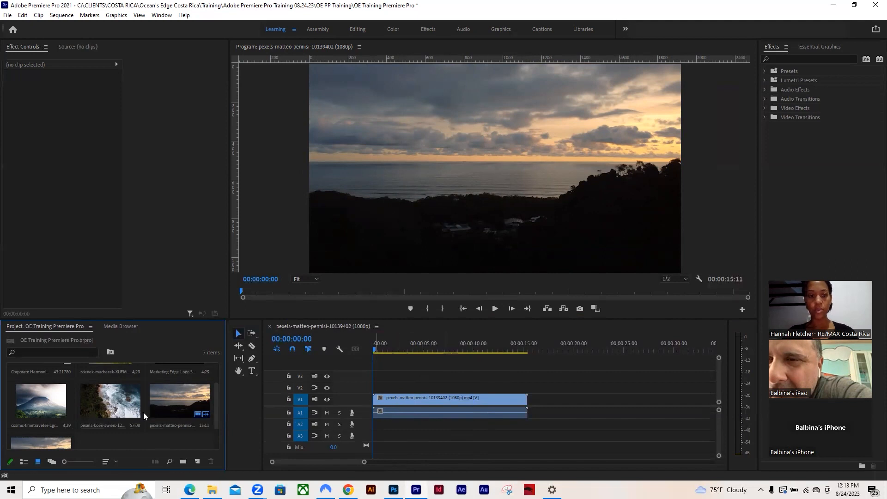
{"action": "scroll", "coordinate": [144, 415], "scroll_direction": "up", "scroll_amount": 1}
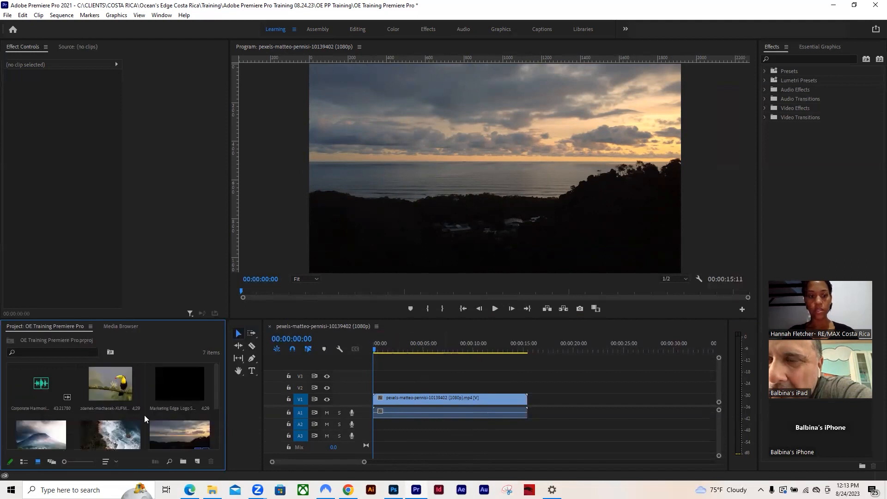
{"action": "left_click", "coordinate": [36, 387]}
{"action": "mouse_move", "coordinate": [156, 393]}
{"action": "left_mouse_down"}
{"action": "mouse_move", "coordinate": [494, 384]}
{"action": "mouse_move", "coordinate": [443, 389]}
{"action": "mouse_move", "coordinate": [430, 402]}
{"action": "mouse_move", "coordinate": [427, 384]}
{"action": "mouse_move", "coordinate": [422, 391]}
{"action": "mouse_move", "coordinate": [444, 380]}
{"action": "mouse_move", "coordinate": [404, 387]}
{"action": "mouse_move", "coordinate": [413, 427]}
{"action": "mouse_move", "coordinate": [415, 388]}
{"action": "mouse_move", "coordinate": [418, 432]}
{"action": "mouse_move", "coordinate": [412, 402]}
{"action": "mouse_move", "coordinate": [403, 447]}
{"action": "mouse_move", "coordinate": [402, 418]}
{"action": "mouse_move", "coordinate": [376, 418]}
{"action": "mouse_move", "coordinate": [404, 422]}
{"action": "mouse_move", "coordinate": [367, 404]}
{"action": "mouse_move", "coordinate": [374, 407]}
{"action": "left_mouse_up"}
{"action": "left_click_drag", "start_coordinate": [374, 344], "coordinate": [365, 364]}
Preview the sequence with the music, scrub towards its end and return the playhead to the start
{"action": "left_click", "coordinate": [494, 308]}
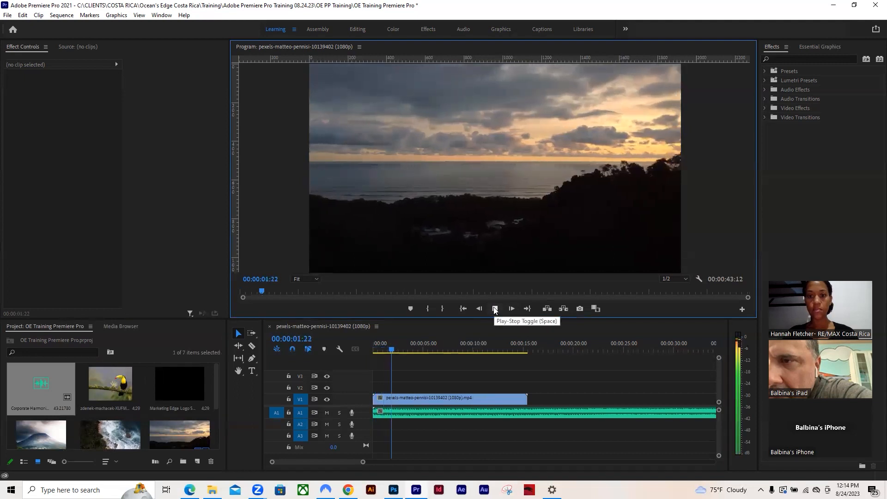
{"action": "left_click", "coordinate": [494, 309]}
{"action": "left_click_drag", "start_coordinate": [362, 361], "coordinate": [490, 376]}
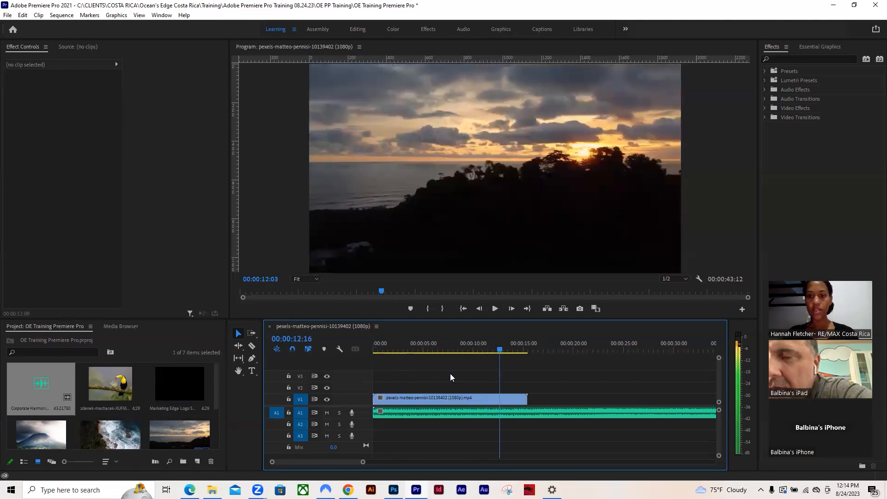
{"action": "key", "text": "Home"}
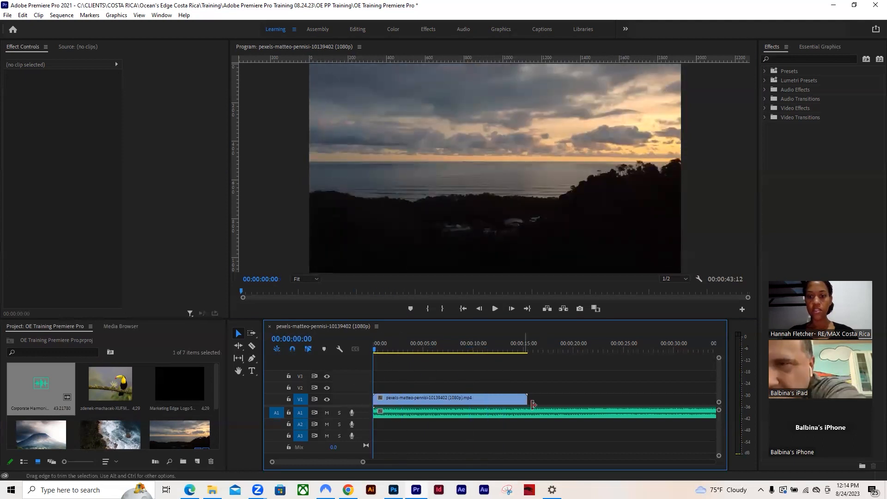
Cut the A1 music where the video clip ends and delete the excess music after the cut
{"action": "left_click", "coordinate": [252, 346]}
{"action": "left_click", "coordinate": [527, 413]}
{"action": "left_click", "coordinate": [238, 332]}
{"action": "left_click", "coordinate": [578, 413]}
{"action": "key", "text": "Delete"}
Play the sequence from the beginning and stop at 00:00:01:03
{"action": "mouse_move", "coordinate": [381, 338]}
{"action": "left_mouse_down"}
{"action": "mouse_move", "coordinate": [416, 358]}
{"action": "mouse_move", "coordinate": [371, 364]}
{"action": "mouse_move", "coordinate": [487, 377]}
{"action": "mouse_move", "coordinate": [468, 383]}
{"action": "mouse_move", "coordinate": [372, 351]}
{"action": "left_mouse_up"}
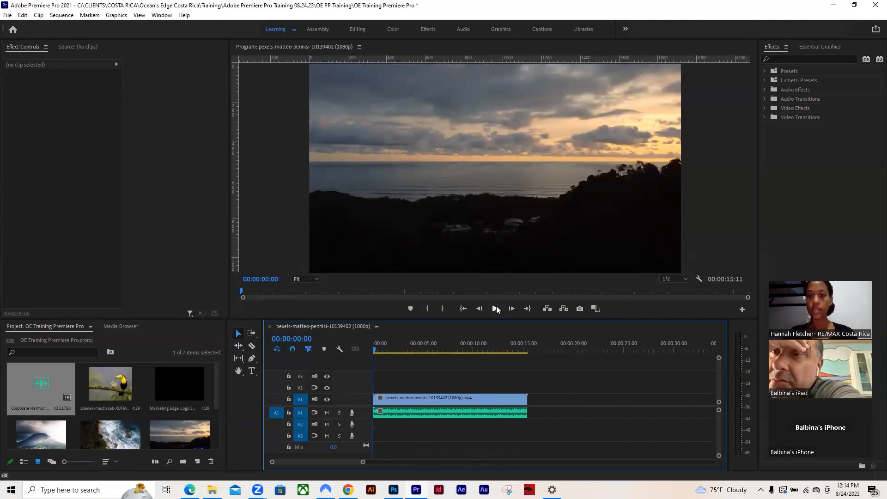
{"action": "left_click", "coordinate": [496, 310]}
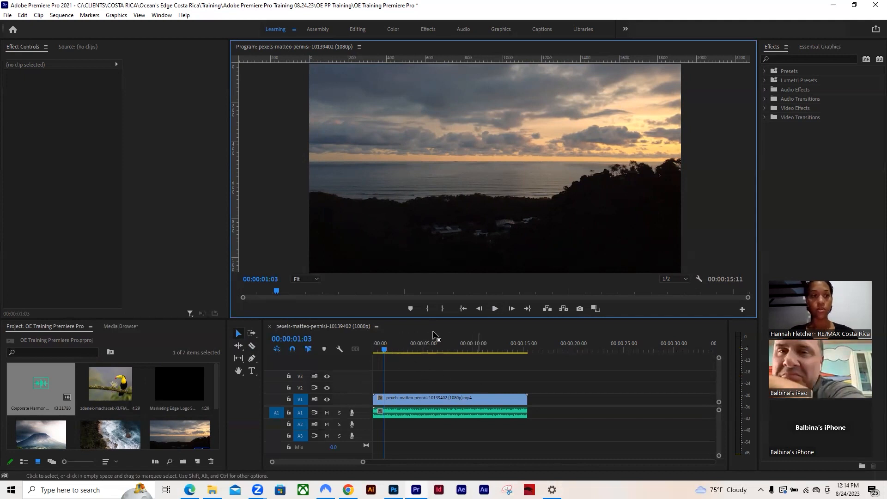
{"action": "left_click", "coordinate": [447, 366]}
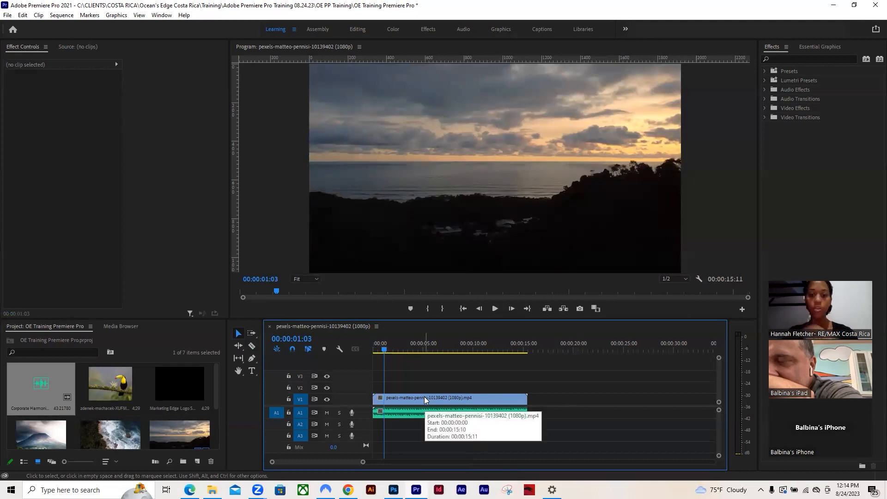
Open the V1 sunset clip in the Source monitor and trim its beginning to leave a duration of 00:00:07:05
{"action": "double_click", "coordinate": [400, 397]}
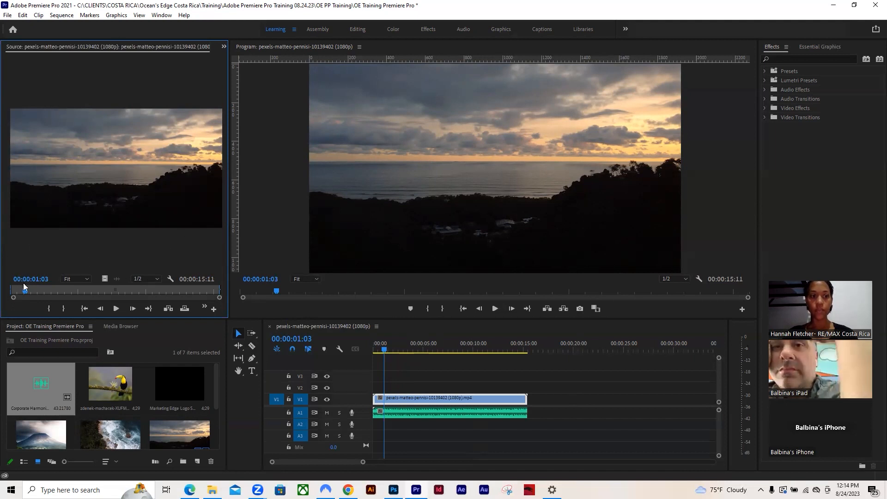
{"action": "left_click_drag", "start_coordinate": [47, 292], "coordinate": [72, 298]}
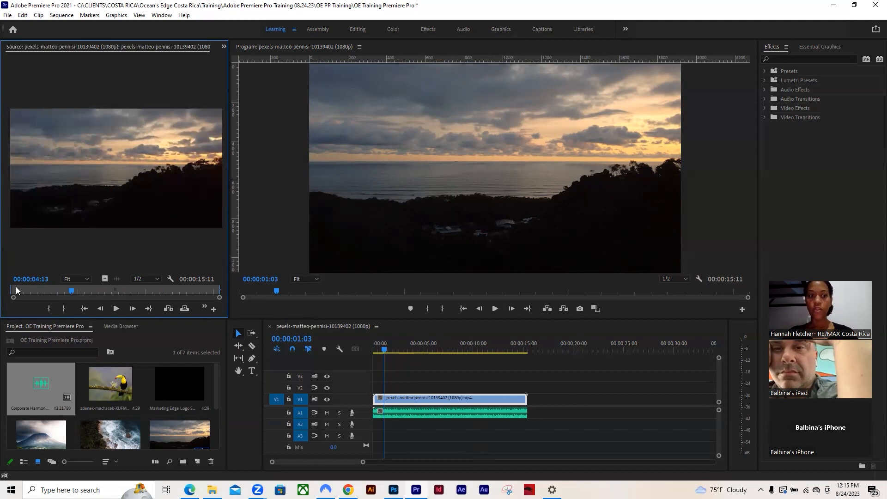
{"action": "left_click_drag", "start_coordinate": [11, 287], "coordinate": [121, 297]}
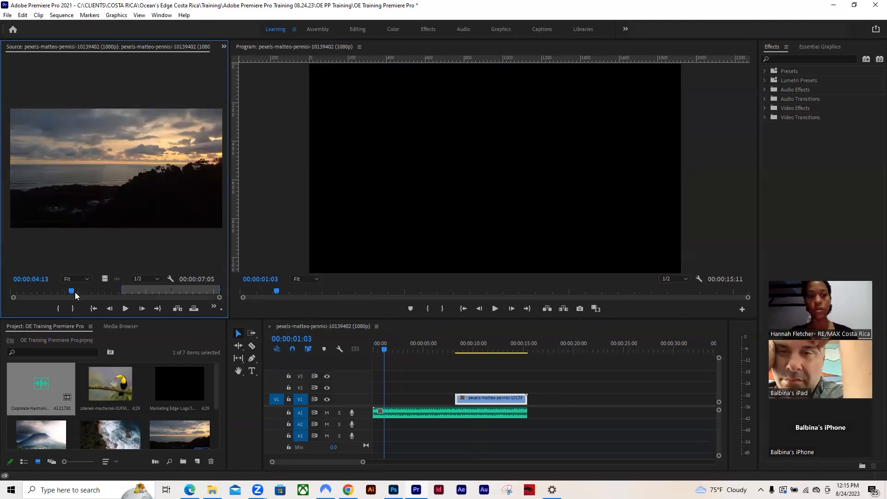
{"action": "left_click", "coordinate": [446, 385]}
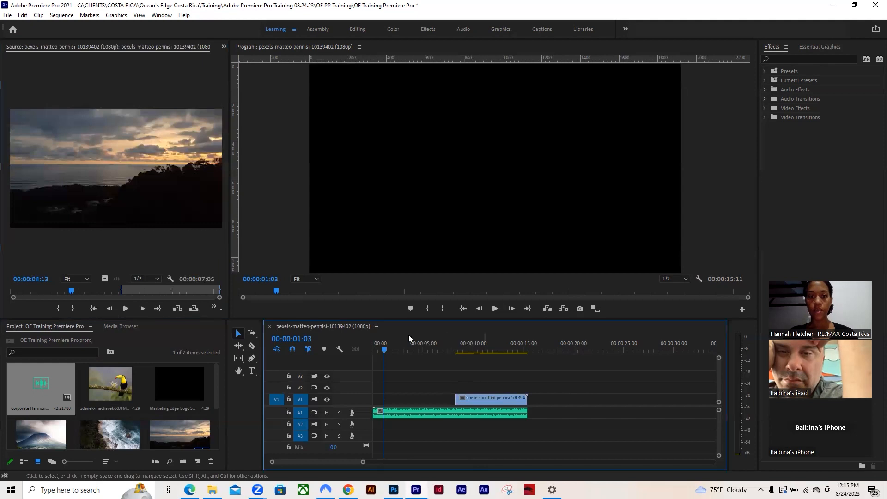
Set the sunset clip's In point at 00:00:05:05 and its Out point at 00:00:09:04 in the Source monitor
{"action": "mouse_move", "coordinate": [88, 295]}
{"action": "left_mouse_down"}
{"action": "mouse_move", "coordinate": [147, 292]}
{"action": "mouse_move", "coordinate": [3, 291]}
{"action": "mouse_move", "coordinate": [82, 291]}
{"action": "left_mouse_up"}
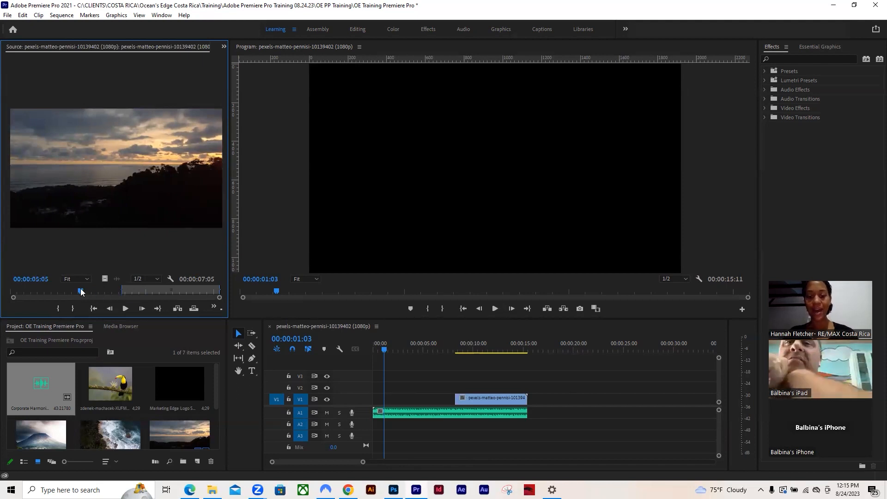
{"action": "key", "text": "i"}
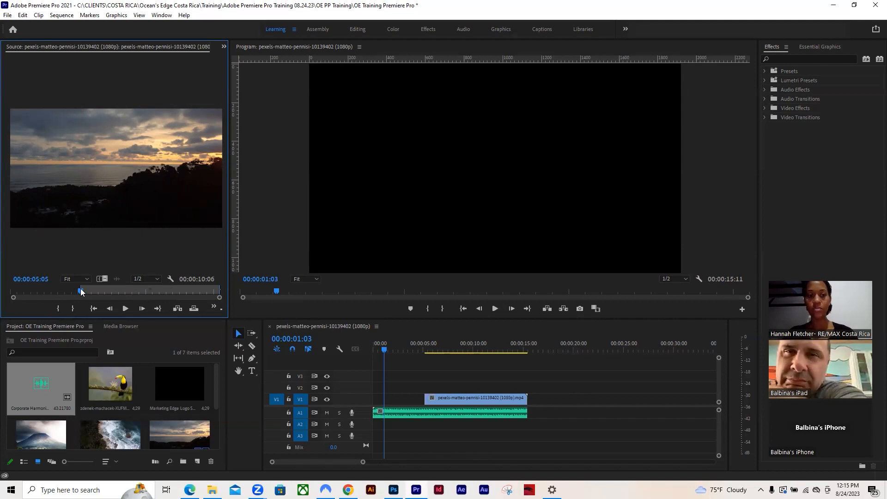
{"action": "left_click_drag", "start_coordinate": [80, 291], "coordinate": [137, 296]}
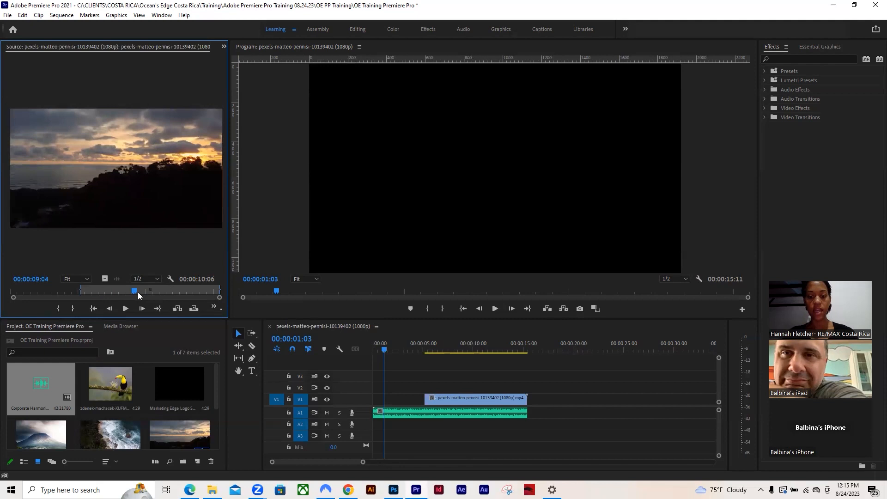
{"action": "key", "text": "o"}
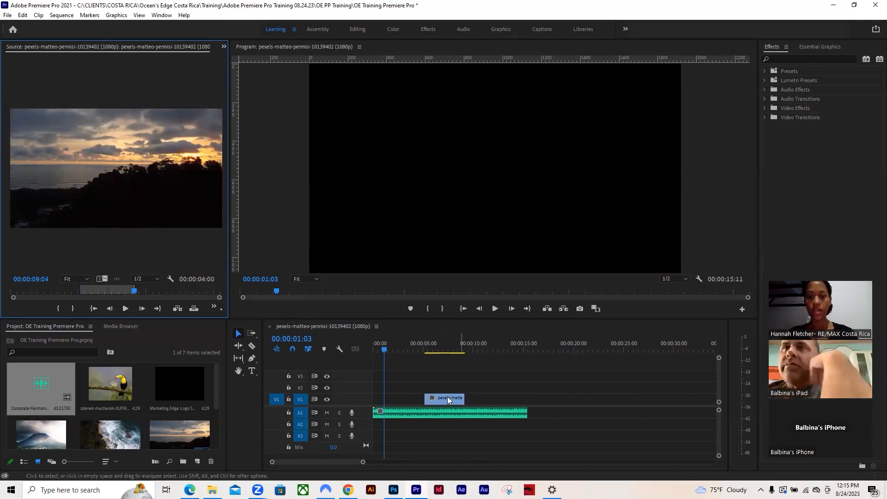
Move the trimmed sunset clip to the start of track V1 and return the playhead to 00:00:00:00
{"action": "left_click_drag", "start_coordinate": [449, 398], "coordinate": [397, 398]}
{"action": "left_click", "coordinate": [375, 347]}
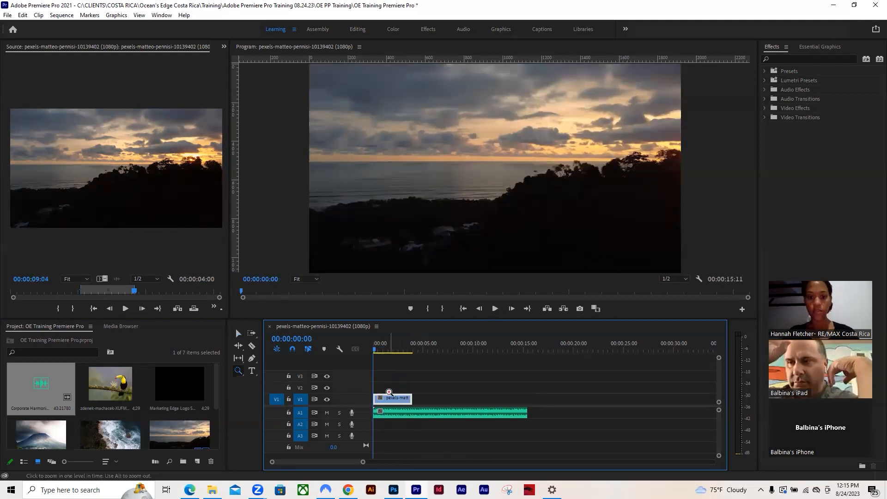
{"action": "left_click", "coordinate": [390, 394]}
{"action": "left_click", "coordinate": [404, 395]}
{"action": "left_click", "coordinate": [376, 347]}
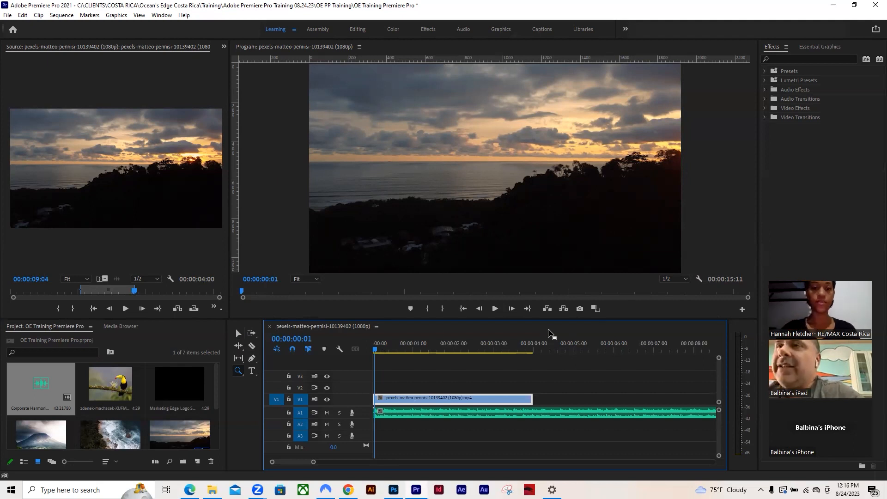
{"action": "left_click", "coordinate": [410, 351]}
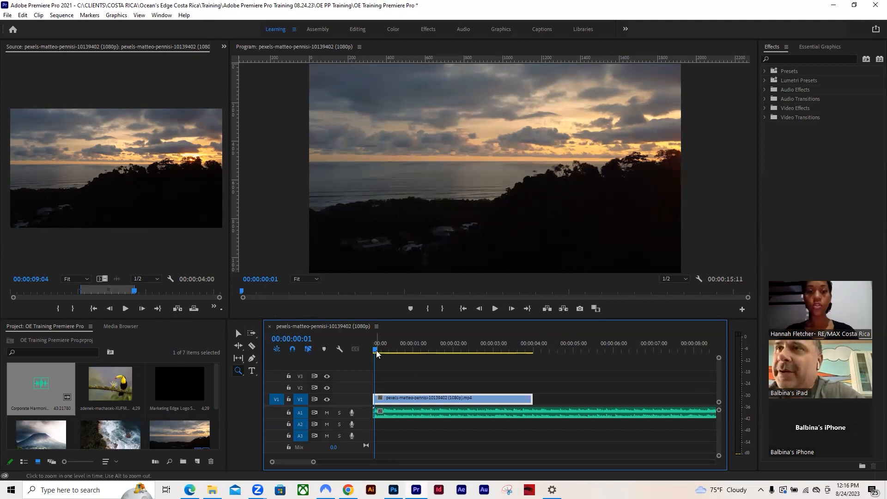
{"action": "key", "text": "Home"}
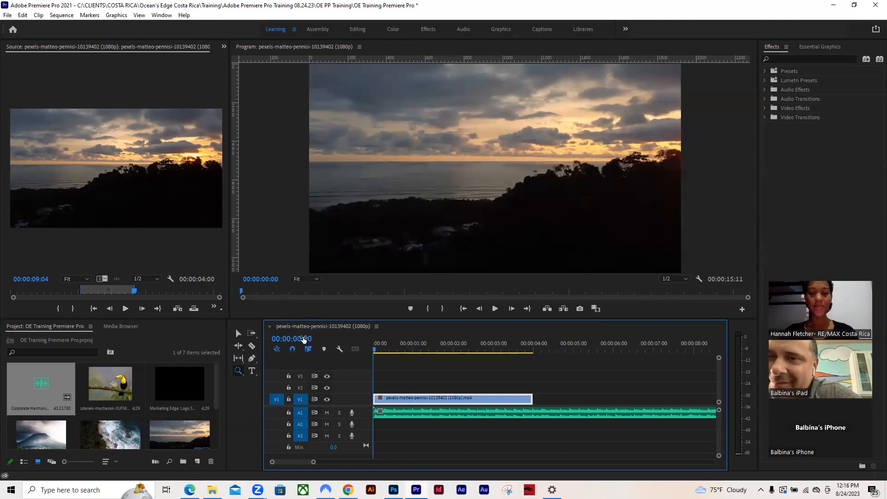
Display the sunset clip's Effect Controls with the playhead at 00:00:01:01 and activate the Selection tool
{"action": "left_click_drag", "start_coordinate": [377, 350], "coordinate": [450, 395]}
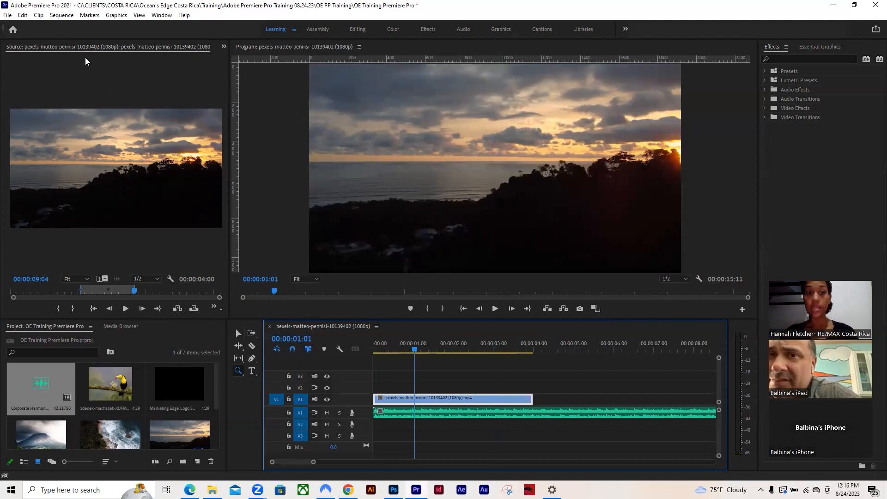
{"action": "left_click", "coordinate": [223, 47]}
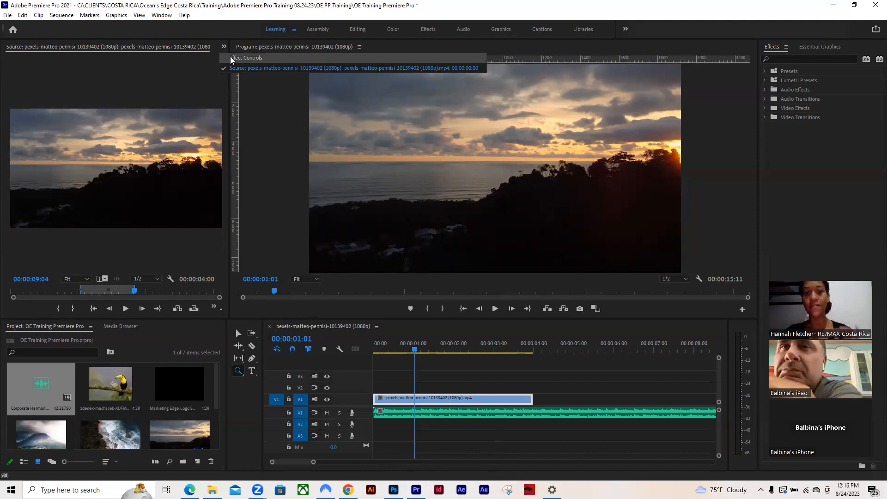
{"action": "left_click", "coordinate": [233, 60]}
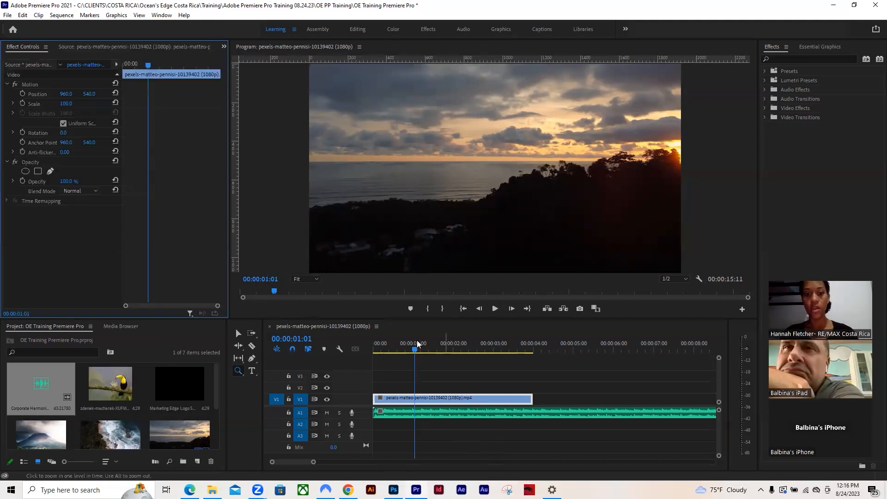
{"action": "left_click", "coordinate": [239, 333]}
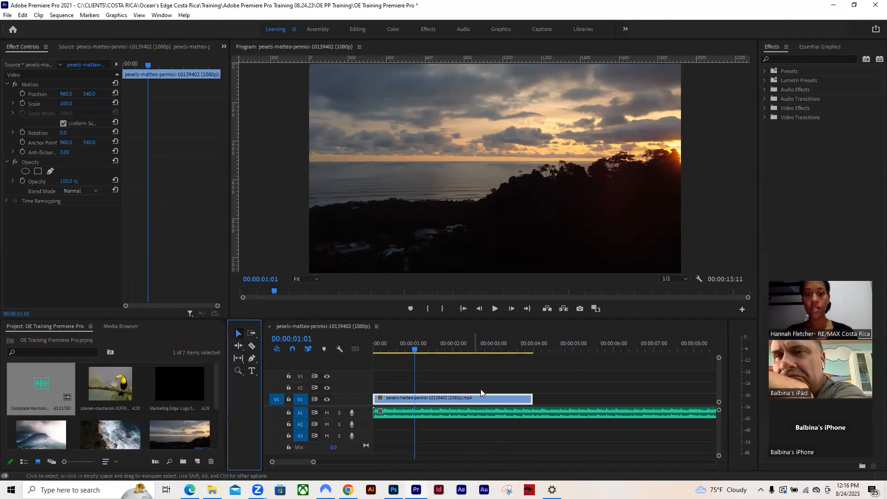
Mute audio track A1 and return the playhead to the start of the sequence
{"action": "left_click_drag", "start_coordinate": [428, 350], "coordinate": [392, 349]}
{"action": "left_click", "coordinate": [326, 413]}
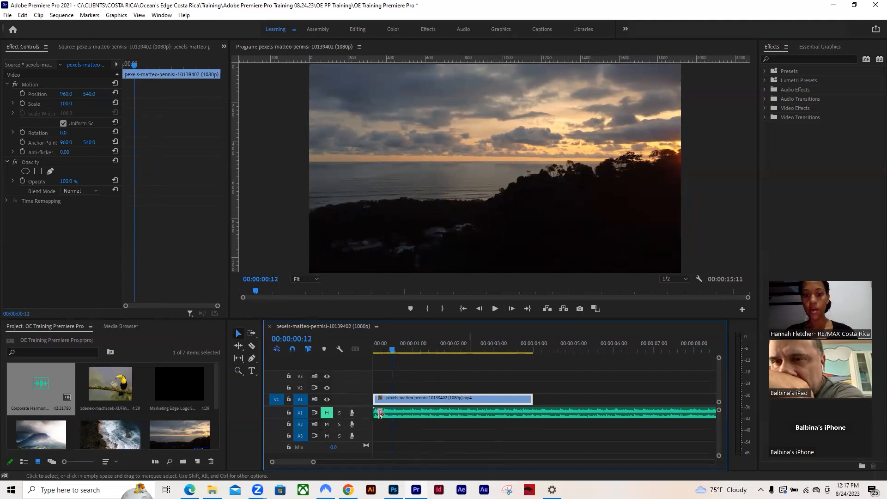
{"action": "left_click", "coordinate": [329, 414]}
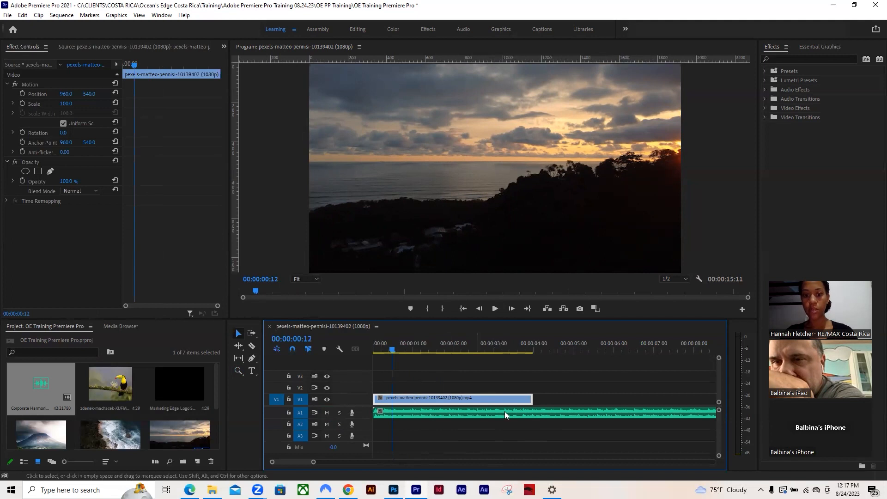
{"action": "left_click_drag", "start_coordinate": [392, 346], "coordinate": [506, 350]}
{"action": "left_click", "coordinate": [326, 411]}
{"action": "key", "text": "Home"}
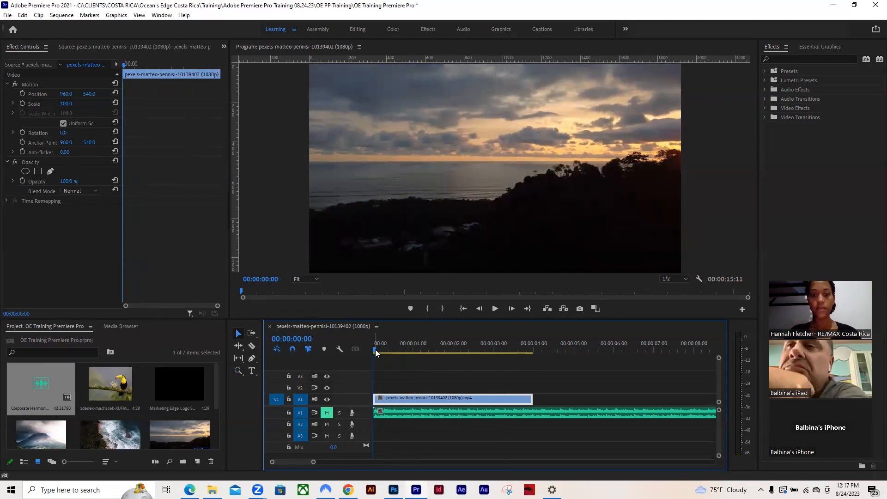
Position the playhead at 00:00:00:12 over the sunset clip
{"action": "left_click", "coordinate": [392, 352]}
{"action": "left_click", "coordinate": [396, 354]}
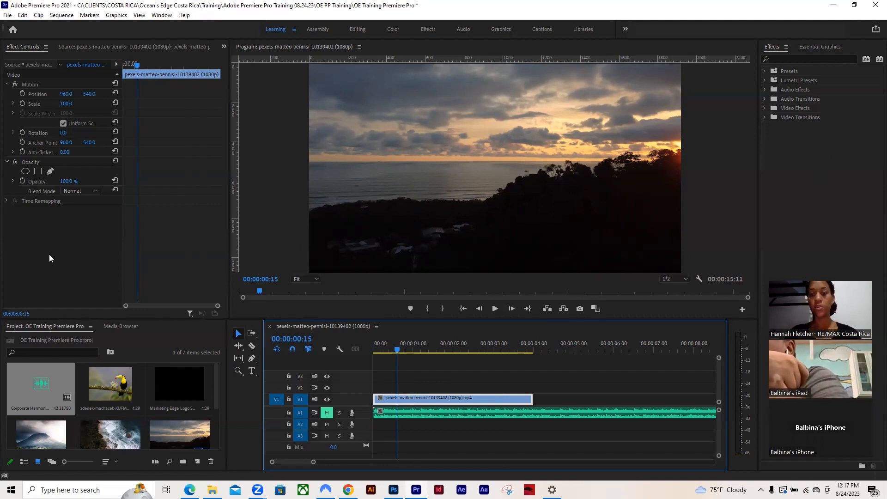
{"action": "left_click_drag", "start_coordinate": [397, 350], "coordinate": [392, 377]}
Show the sunset clip's source, return to its Effect Controls and set Position to 932.0, 586.0
{"action": "double_click", "coordinate": [406, 398]}
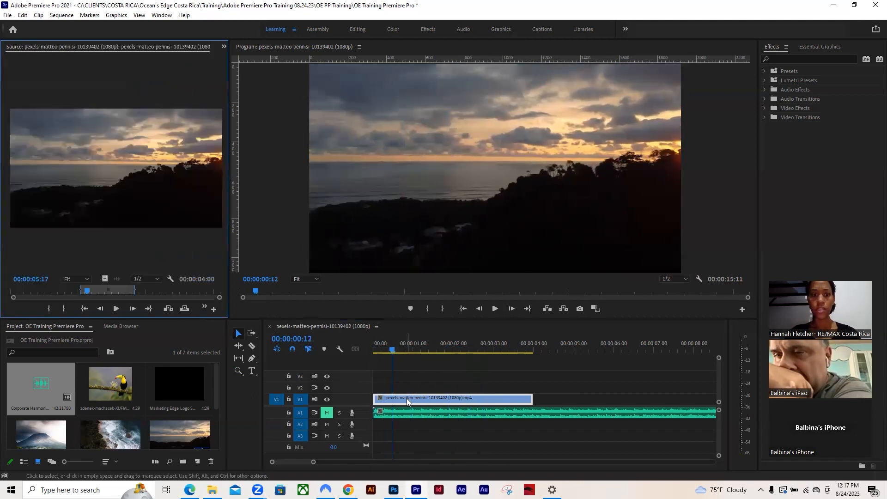
{"action": "left_click", "coordinate": [224, 46]}
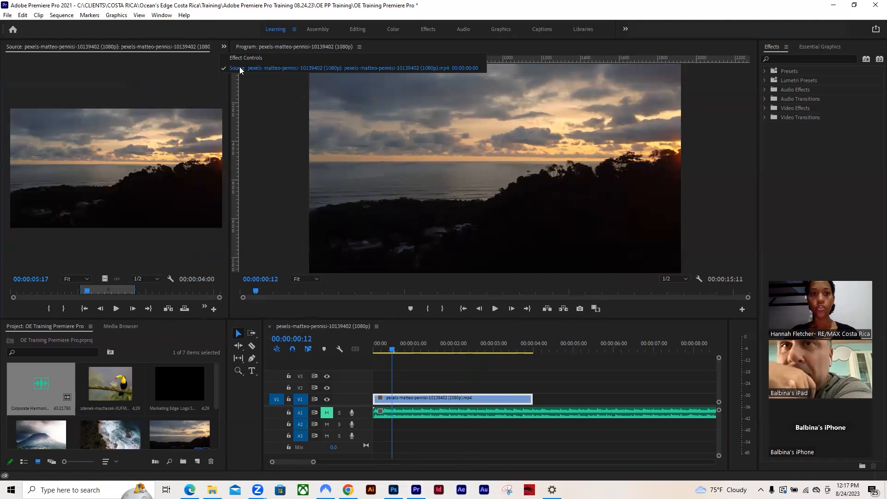
{"action": "left_click", "coordinate": [245, 58]}
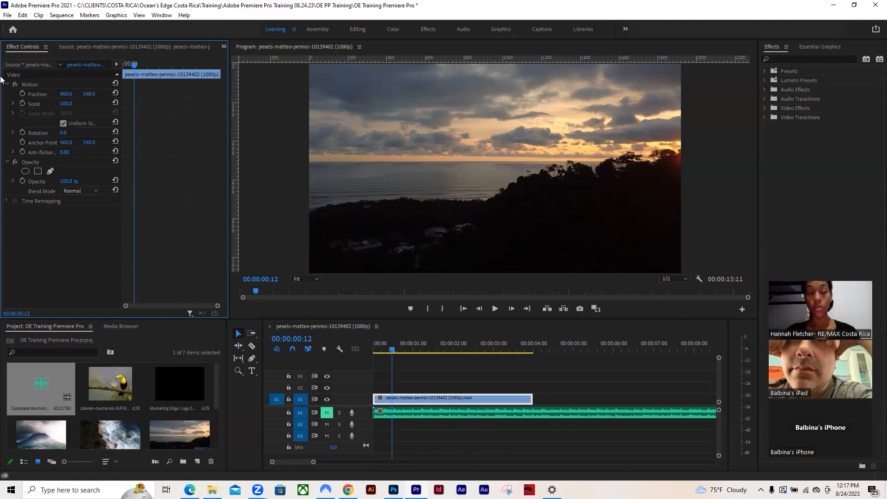
{"action": "left_click_drag", "start_coordinate": [66, 94], "coordinate": [94, 94]}
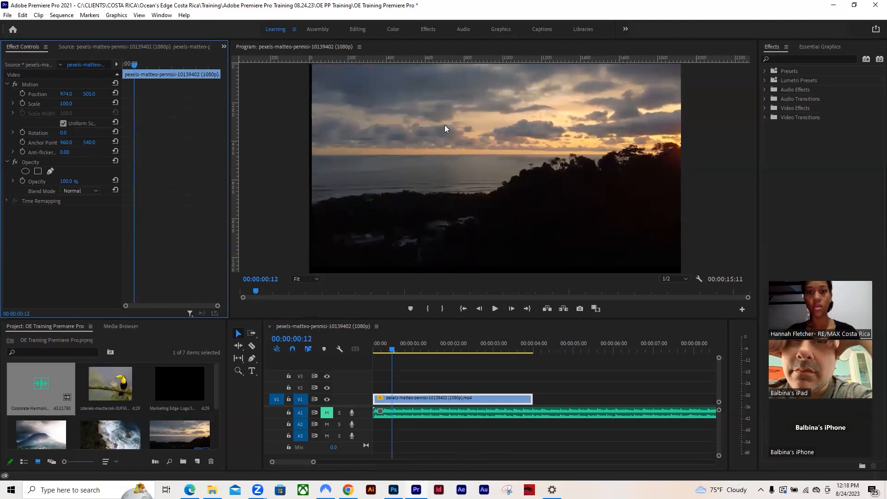
{"action": "mouse_move", "coordinate": [90, 94]}
{"action": "left_mouse_down"}
{"action": "mouse_move", "coordinate": [110, 94]}
{"action": "mouse_move", "coordinate": [39, 93]}
{"action": "mouse_move", "coordinate": [87, 94]}
{"action": "left_mouse_up"}
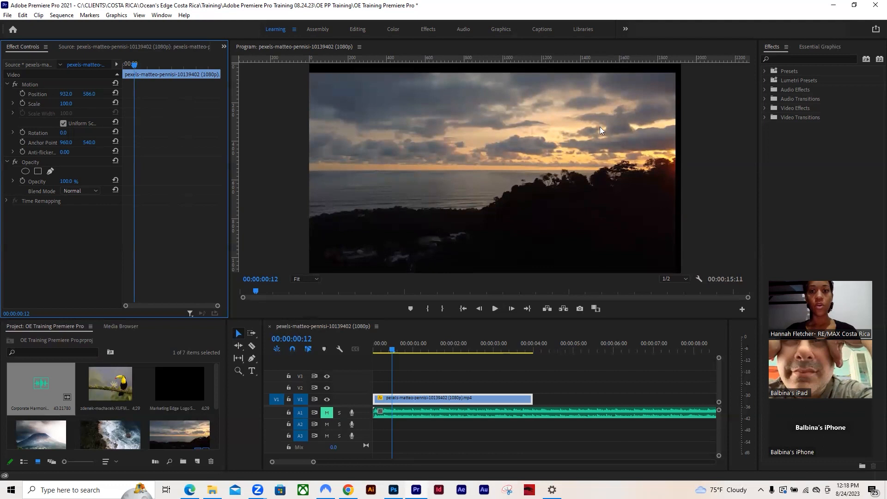
Try the sunset clip at Position 784.0, 689.0 and reset its Position to the default 960.0, 540.0
{"action": "left_click_drag", "start_coordinate": [73, 94], "coordinate": [108, 94]}
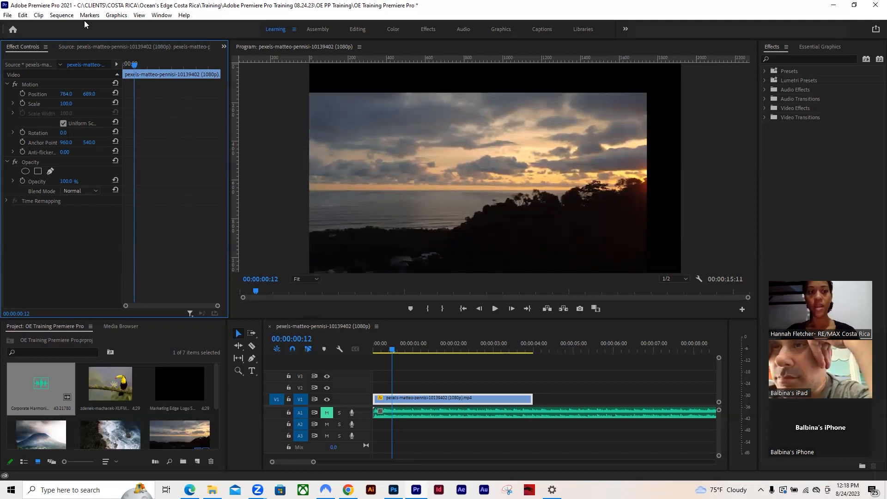
{"action": "left_click", "coordinate": [116, 93]}
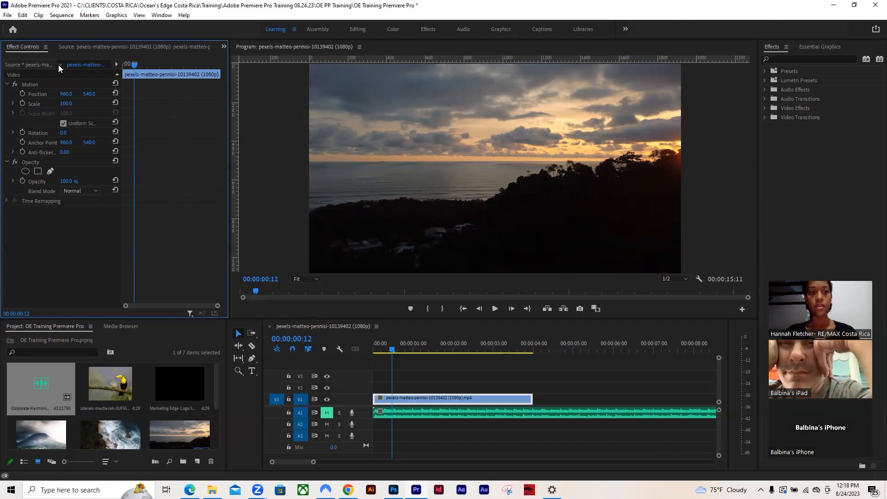
Set the sunset clip's Scale to 110.0 and reset its Rotation and Anchor Point to their defaults
{"action": "left_click_drag", "start_coordinate": [67, 106], "coordinate": [70, 142]}
{"action": "left_click", "coordinate": [115, 133]}
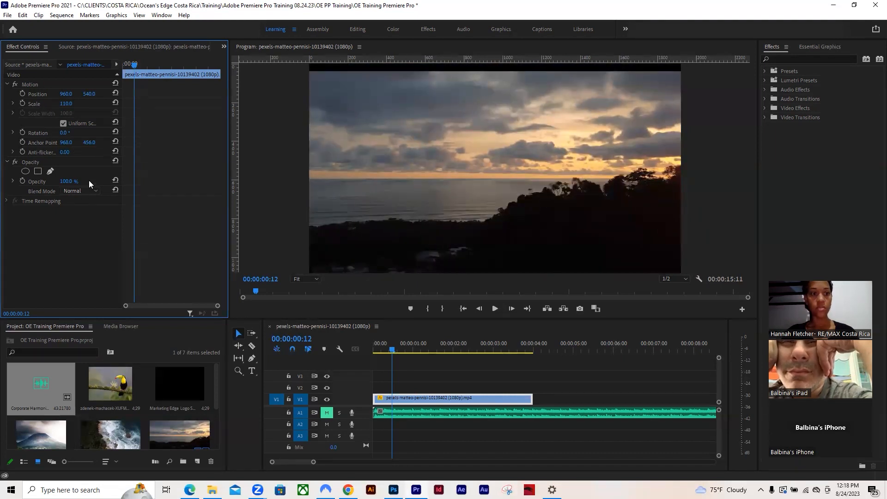
{"action": "left_click", "coordinate": [111, 141]}
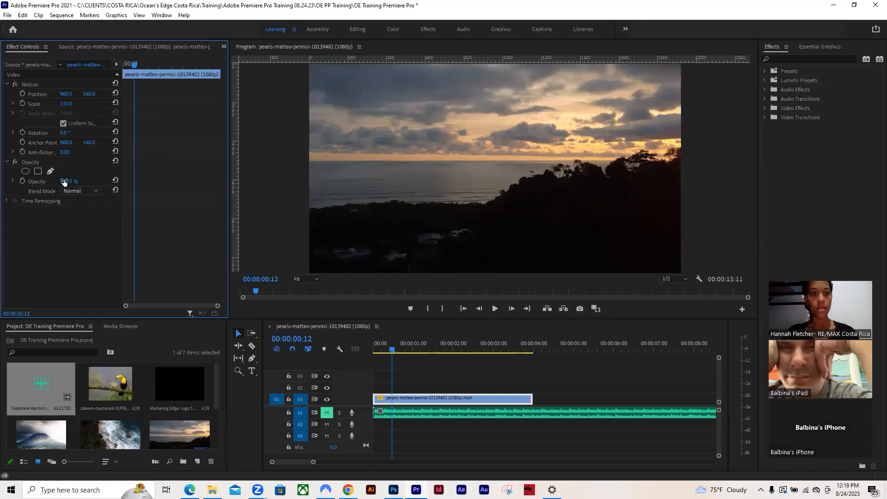
Try the sunset clip at 14.0 % Opacity and reset its Opacity to the default
{"action": "left_click_drag", "start_coordinate": [66, 181], "coordinate": [25, 181]}
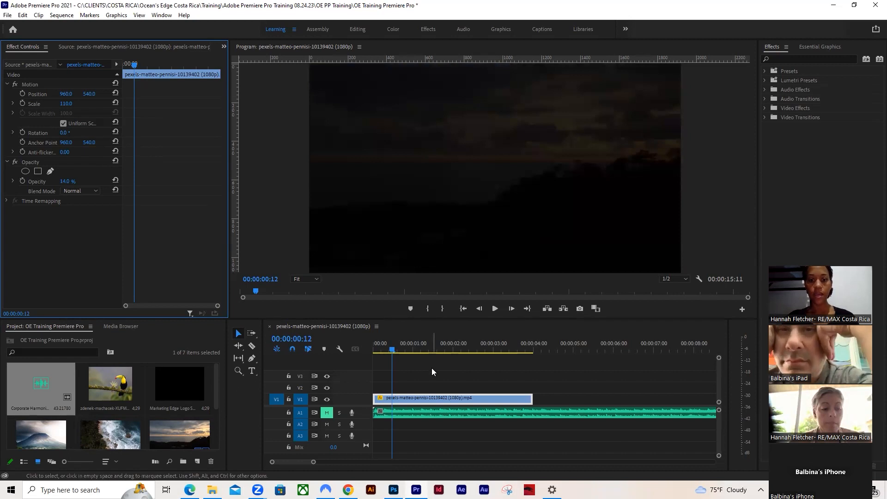
{"action": "left_click", "coordinate": [116, 180]}
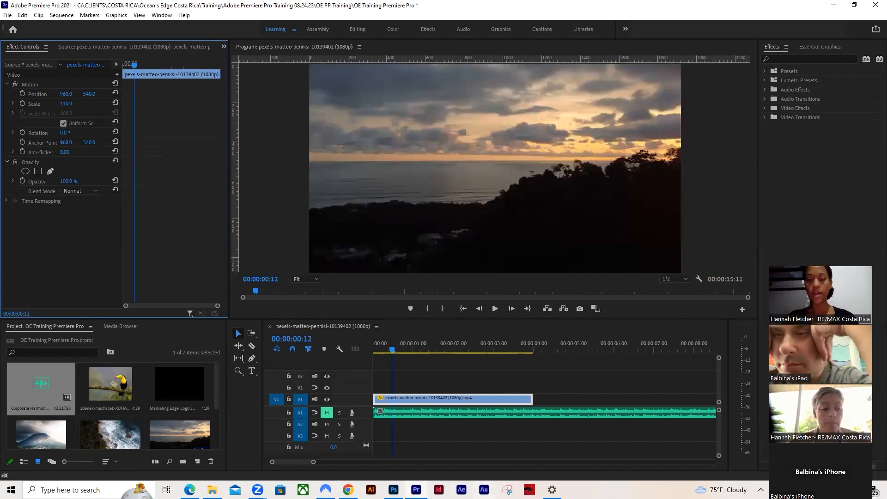
Unmute audio track A1 and play the sequence briefly with the Corporate Harmonics audio clip selected
{"action": "left_click", "coordinate": [327, 412]}
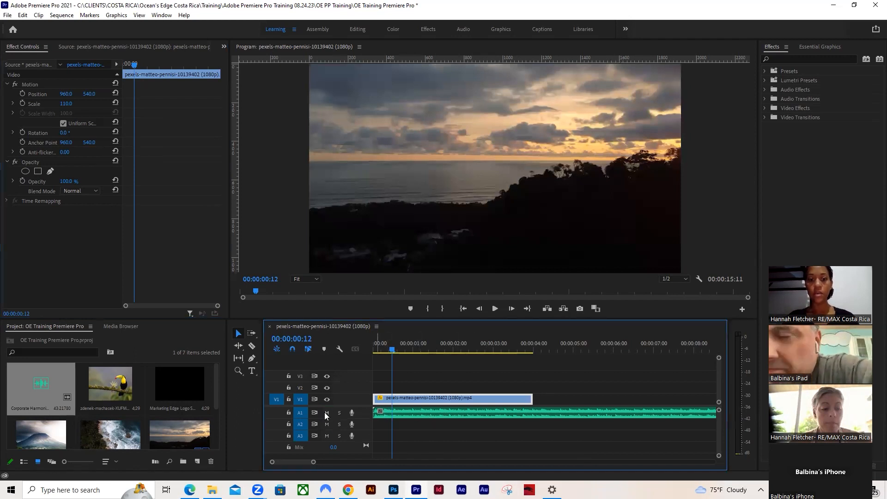
{"action": "left_click", "coordinate": [440, 413]}
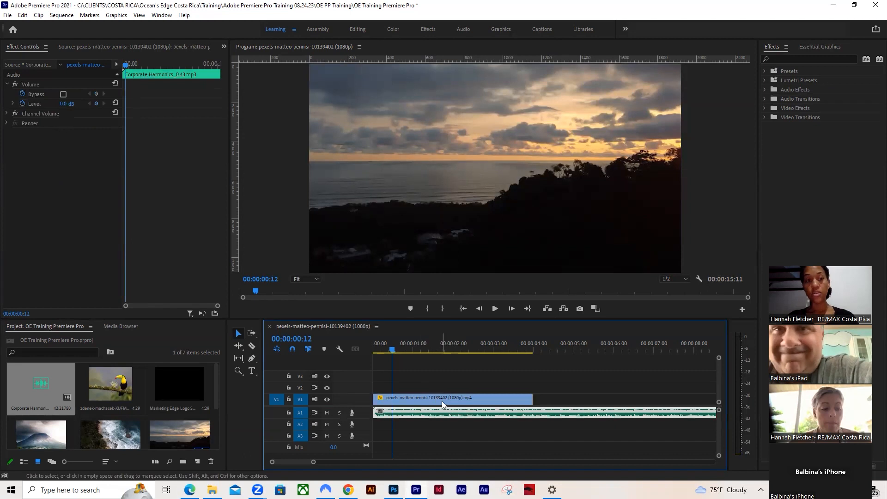
{"action": "left_click", "coordinate": [442, 402]}
{"action": "left_click", "coordinate": [437, 412]}
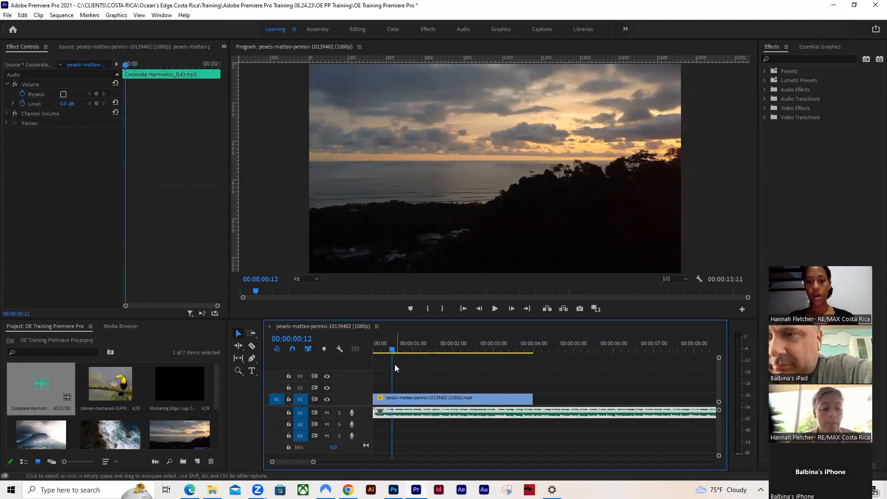
{"action": "left_click", "coordinate": [495, 308]}
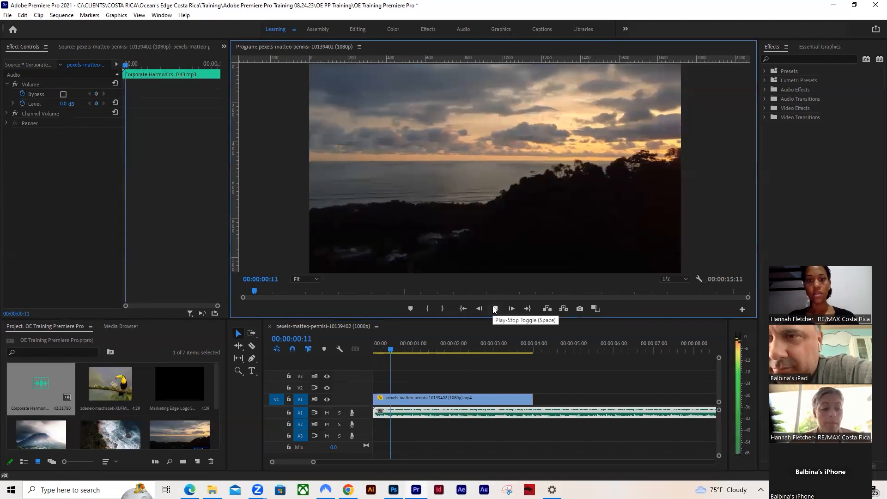
{"action": "key", "text": "space"}
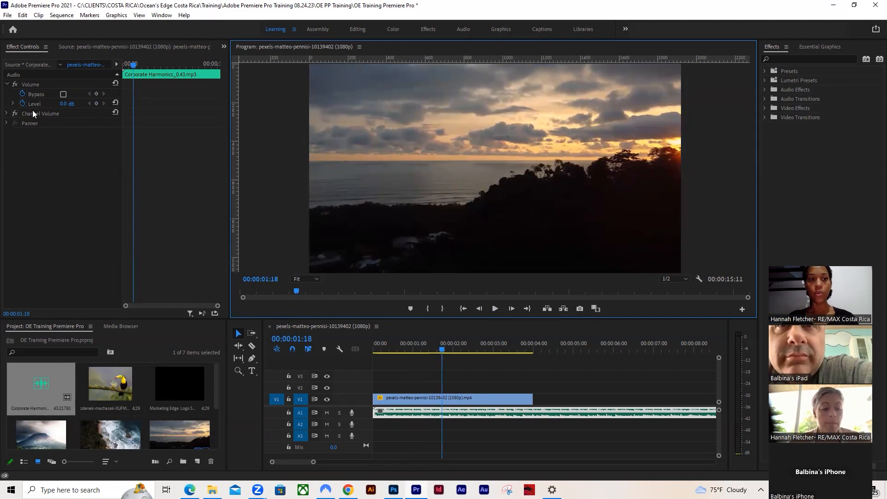
Try lowering the Corporate Harmonics clip's volume Level to -4.4 dB at 00:00:01:18 and undo the change
{"action": "left_click_drag", "start_coordinate": [72, 105], "coordinate": [56, 106]}
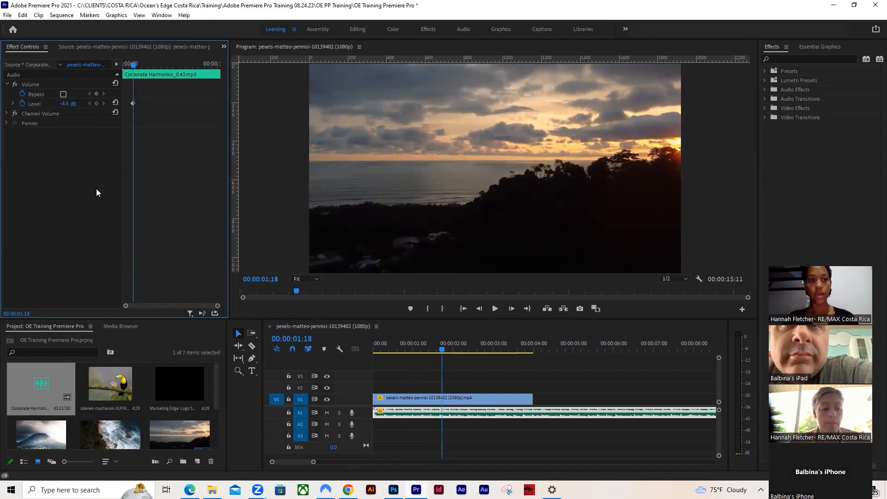
{"action": "key", "text": "ctrl+z"}
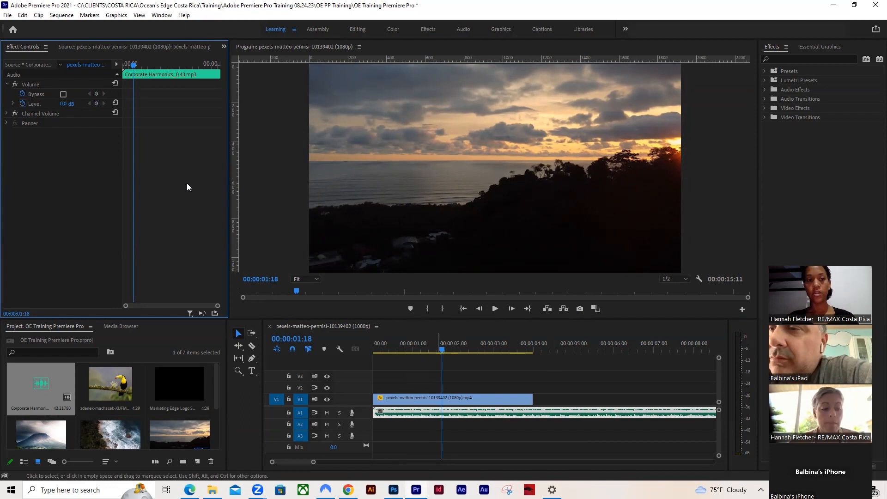
Turn off keyframing for the Corporate Harmonics clip's volume Level and set the Level to -15.0 dB
{"action": "left_click_drag", "start_coordinate": [402, 353], "coordinate": [425, 362]}
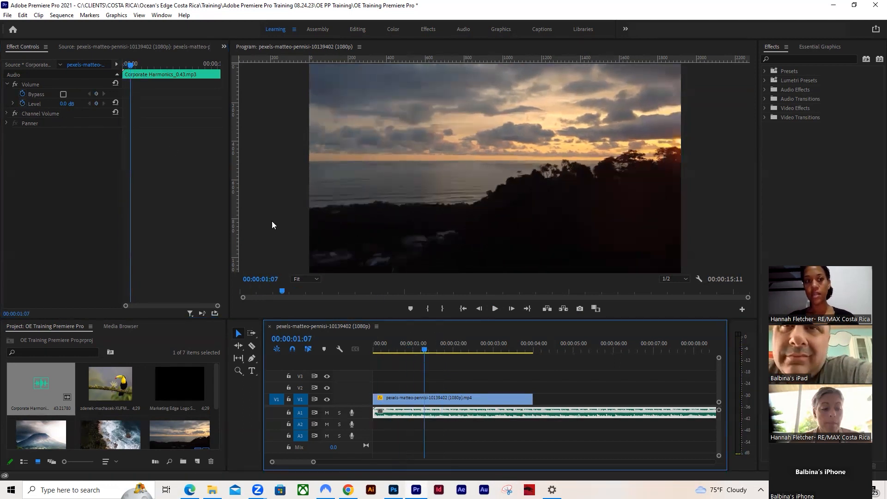
{"action": "left_click", "coordinate": [22, 104]}
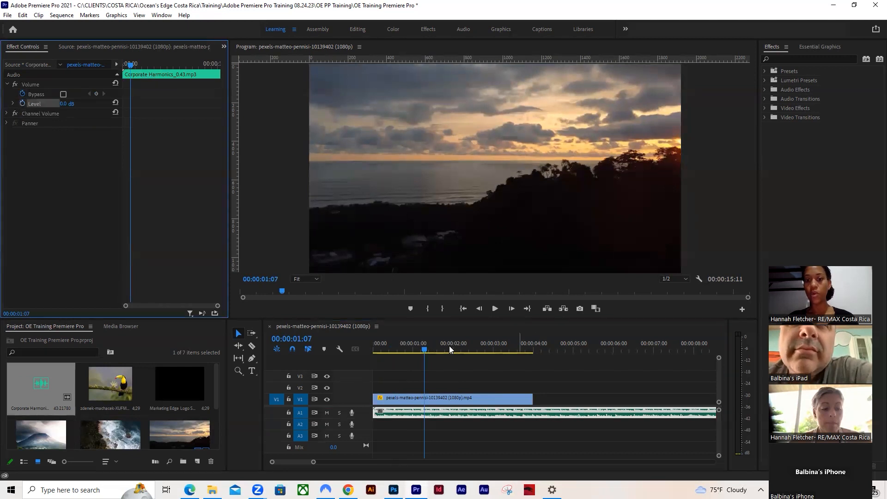
{"action": "left_click_drag", "start_coordinate": [427, 346], "coordinate": [326, 354]}
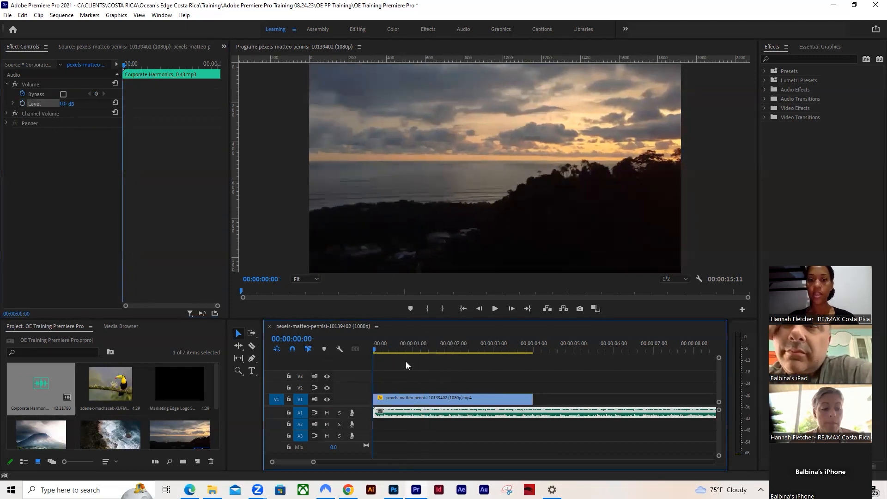
{"action": "left_click", "coordinate": [493, 350]}
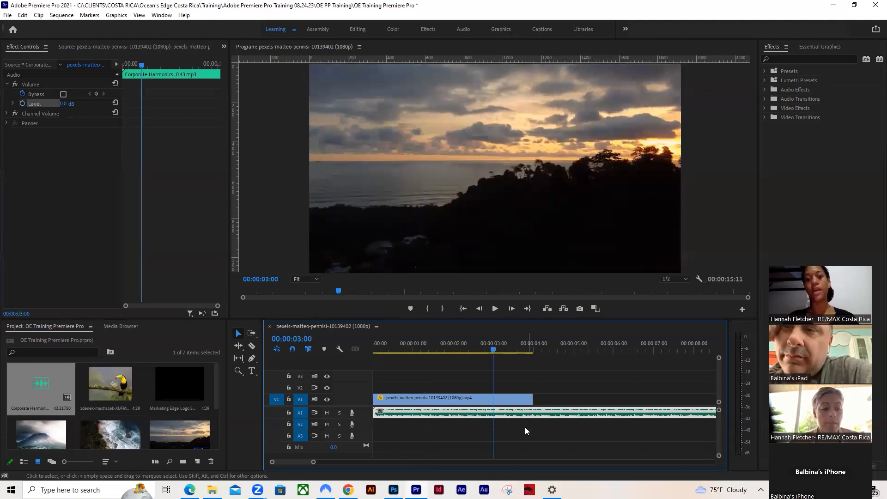
{"action": "left_click", "coordinate": [435, 391]}
{"action": "left_click", "coordinate": [434, 412]}
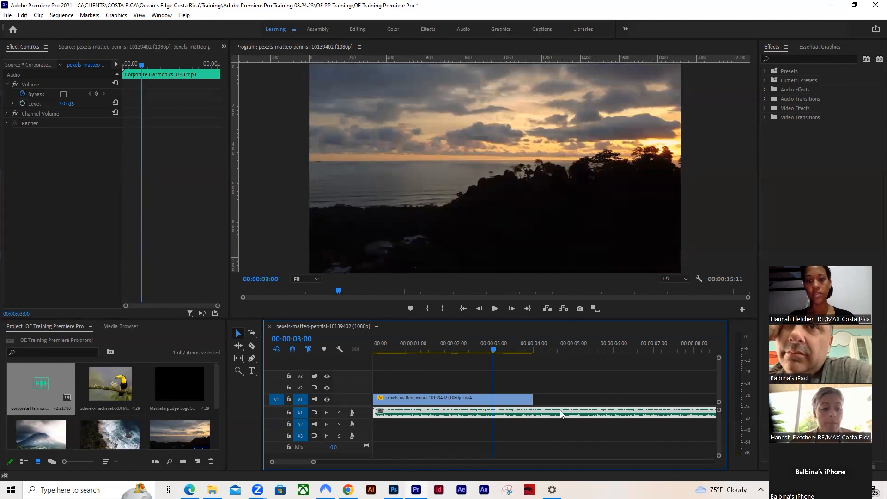
{"action": "left_click", "coordinate": [67, 104]}
{"action": "left_click_drag", "start_coordinate": [66, 104], "coordinate": [60, 104]}
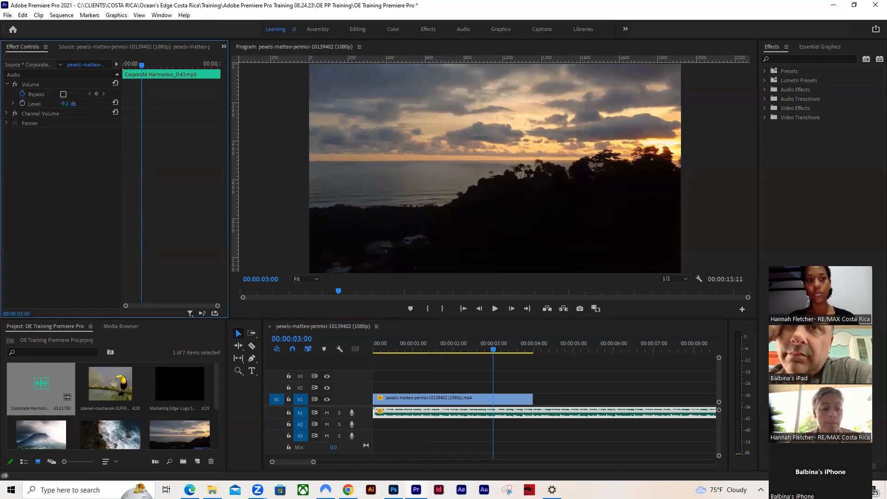
{"action": "type", "text": "-15"}
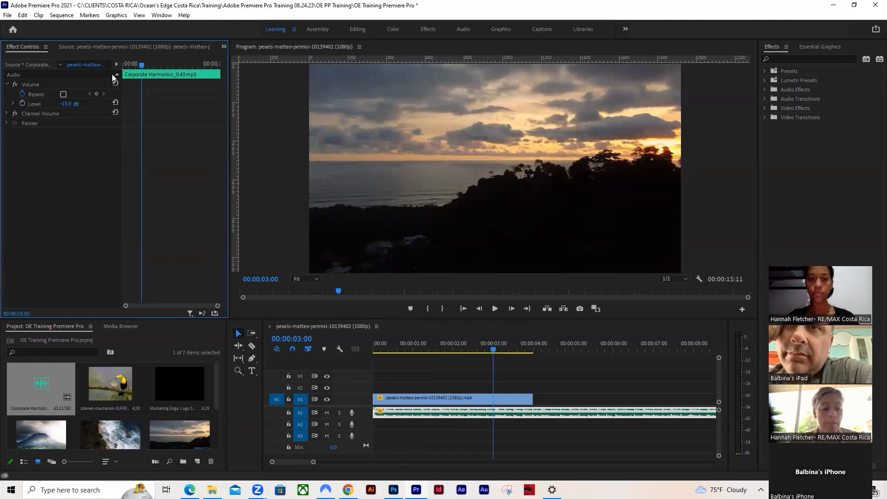
Play the sequence twice from the start to hear the music level and return the playhead to the start
{"action": "left_click", "coordinate": [333, 332]}
{"action": "key", "text": "Home"}
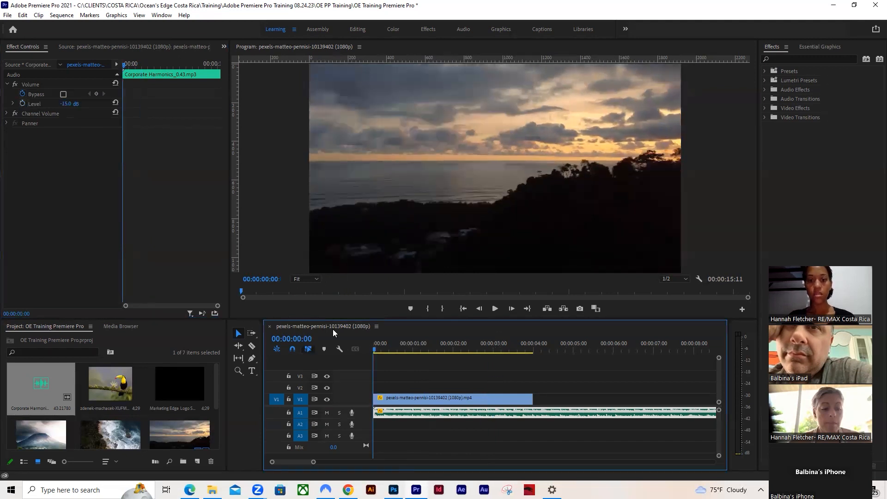
{"action": "left_click", "coordinate": [497, 307]}
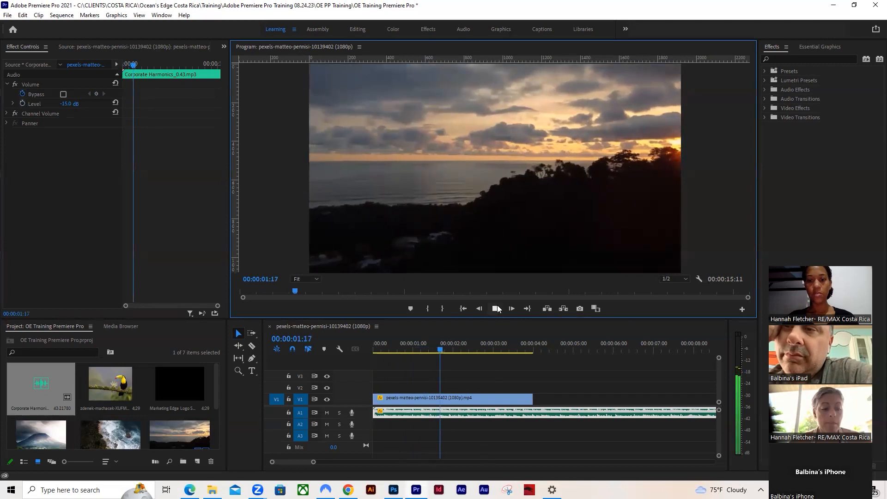
{"action": "left_click", "coordinate": [287, 357]}
{"action": "key", "text": "Home"}
{"action": "key", "text": "space"}
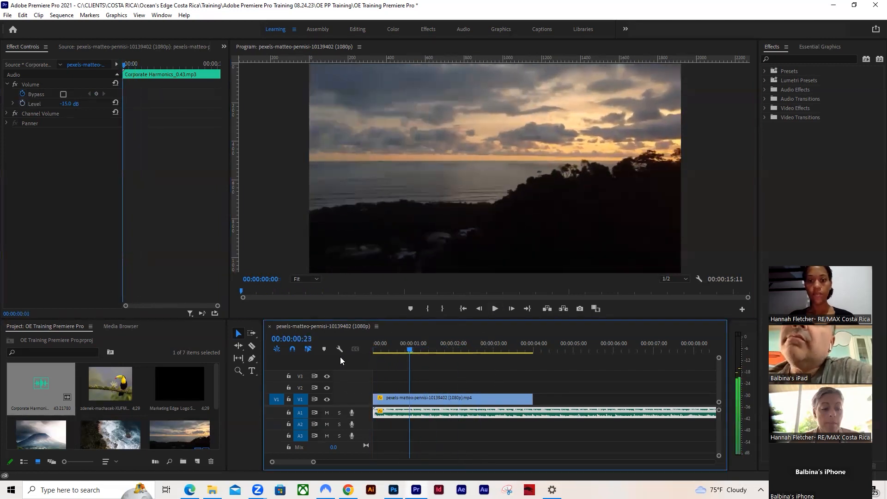
{"action": "key", "text": "space"}
{"action": "key", "text": "Home"}
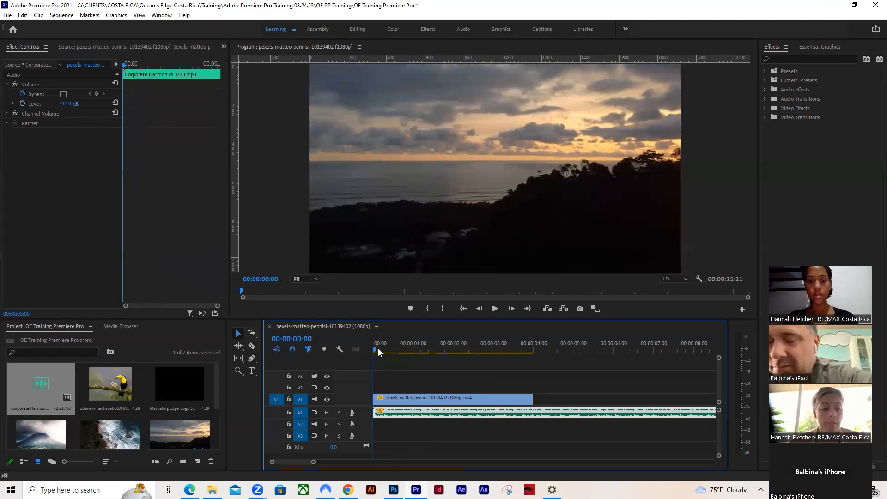
Switch to the Track Select Forward tool and back to the Selection tool, and deselect all clips
{"action": "left_click", "coordinate": [252, 333]}
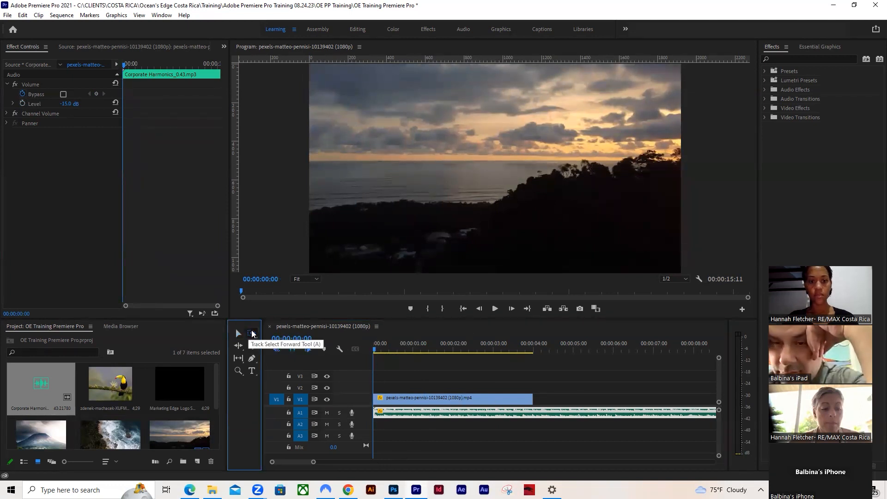
{"action": "left_click", "coordinate": [235, 331]}
{"action": "left_click", "coordinate": [449, 363]}
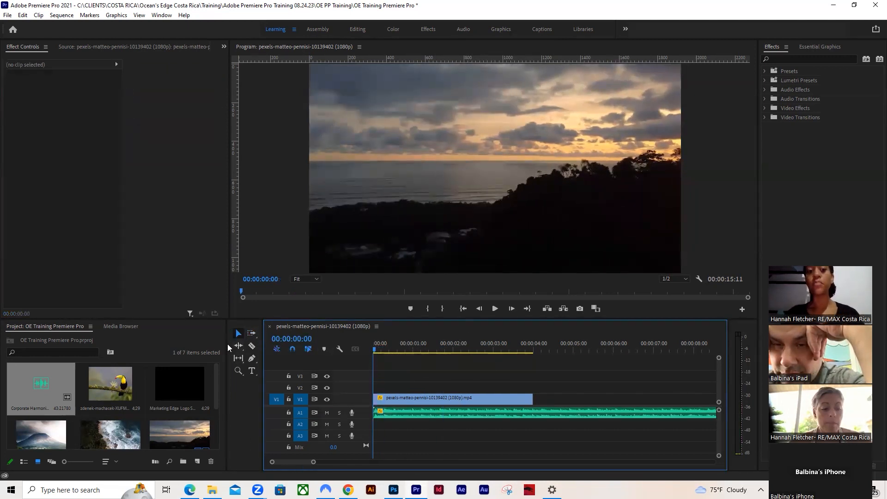
{"action": "left_click", "coordinate": [376, 348]}
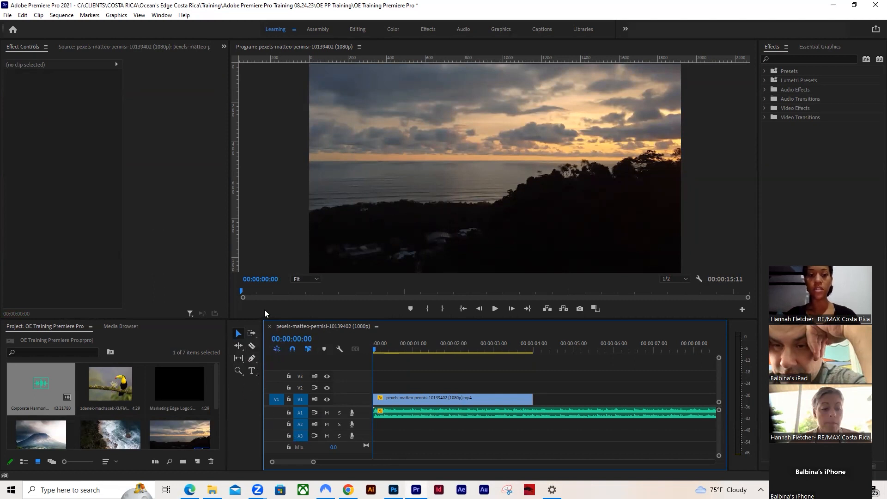
{"action": "mouse_move", "coordinate": [376, 347]}
{"action": "left_mouse_down"}
{"action": "mouse_move", "coordinate": [482, 357]}
{"action": "mouse_move", "coordinate": [359, 355]}
{"action": "mouse_move", "coordinate": [422, 361]}
{"action": "mouse_move", "coordinate": [369, 346]}
{"action": "left_mouse_up"}
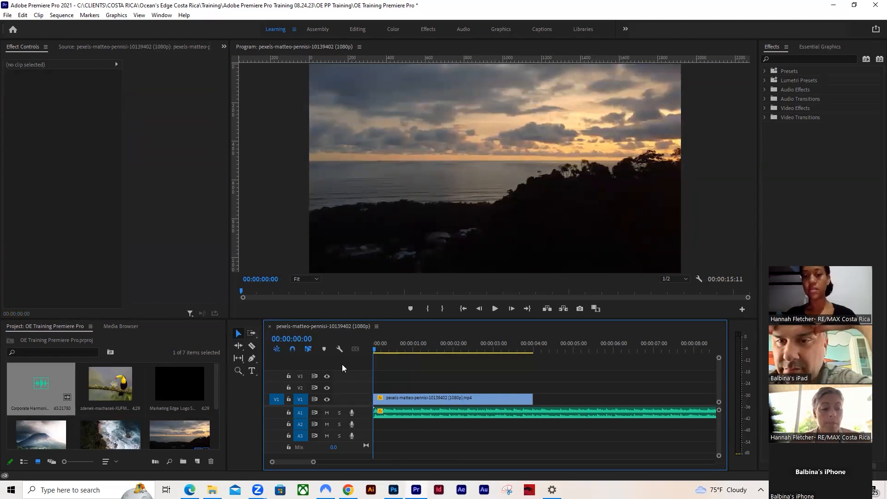
{"action": "left_click_drag", "start_coordinate": [378, 351], "coordinate": [362, 360]}
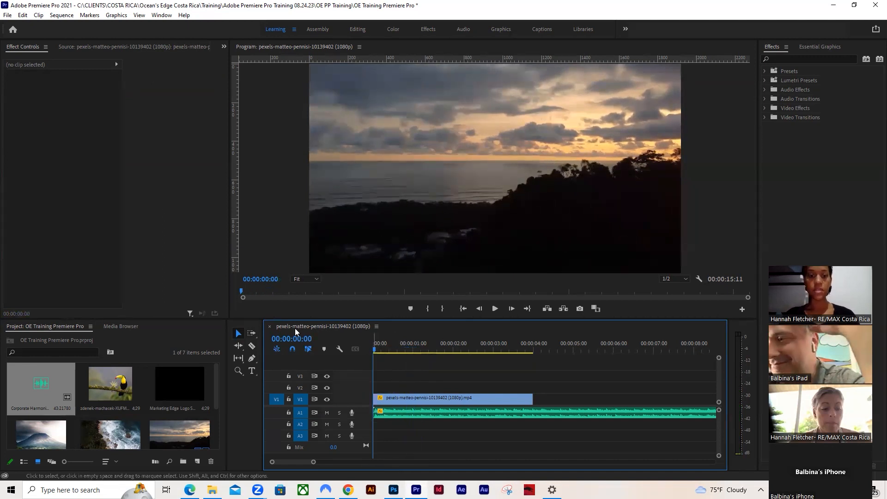
{"action": "left_click_drag", "start_coordinate": [382, 350], "coordinate": [375, 377]}
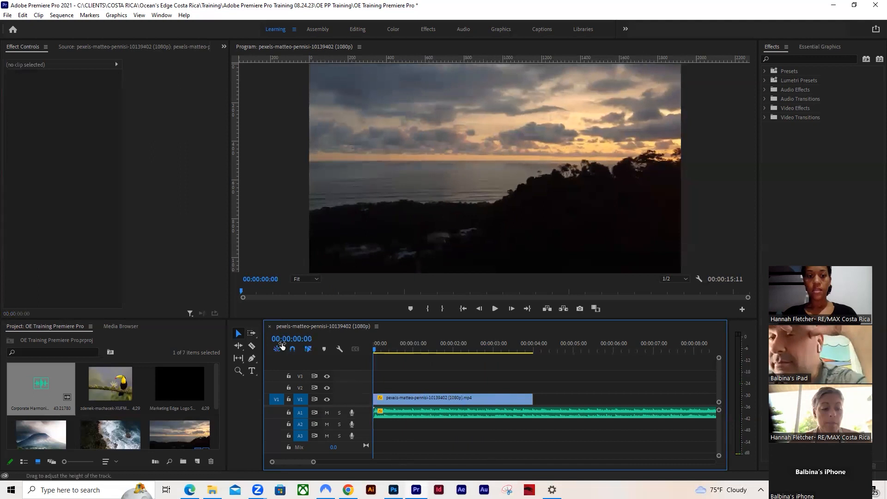
Open the sunset clip in the Source monitor with the sequence at 00:00:02:06 and move the source playhead to 00:00:07:07
{"action": "left_click_drag", "start_coordinate": [380, 343], "coordinate": [463, 355]}
{"action": "left_click", "coordinate": [434, 395]}
{"action": "double_click", "coordinate": [433, 396]}
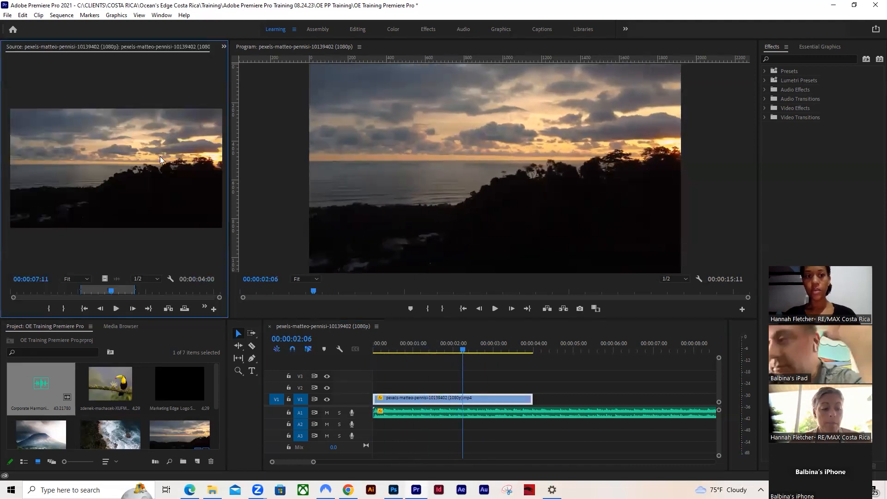
{"action": "mouse_move", "coordinate": [111, 289]}
{"action": "left_mouse_down"}
{"action": "mouse_move", "coordinate": [86, 288]}
{"action": "mouse_move", "coordinate": [110, 287]}
{"action": "left_mouse_up"}
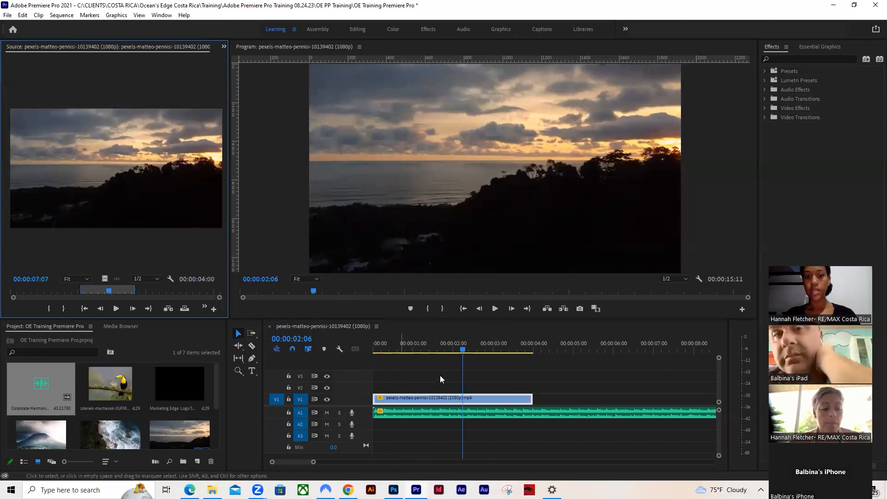
Cut the sunset clip on V1 in two at 00:00:01:15 with the Razor tool and return to the Selection tool
{"action": "left_click_drag", "start_coordinate": [470, 347], "coordinate": [399, 351]}
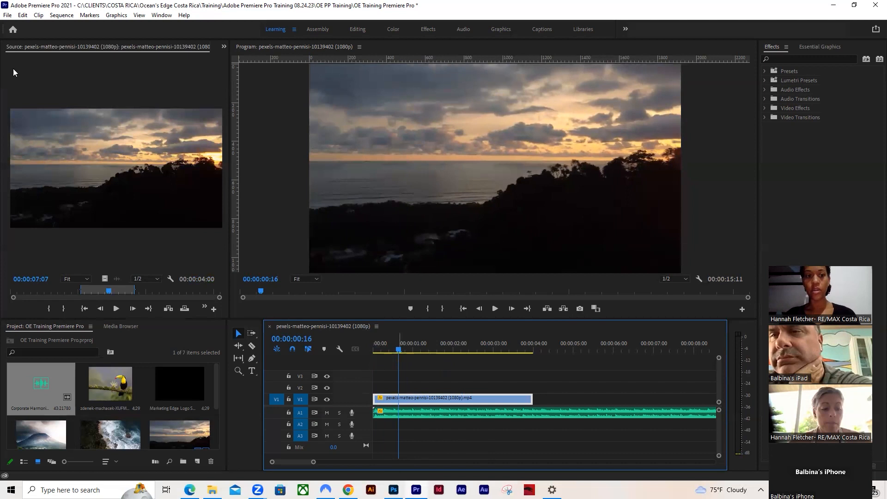
{"action": "left_click_drag", "start_coordinate": [400, 349], "coordinate": [437, 351]}
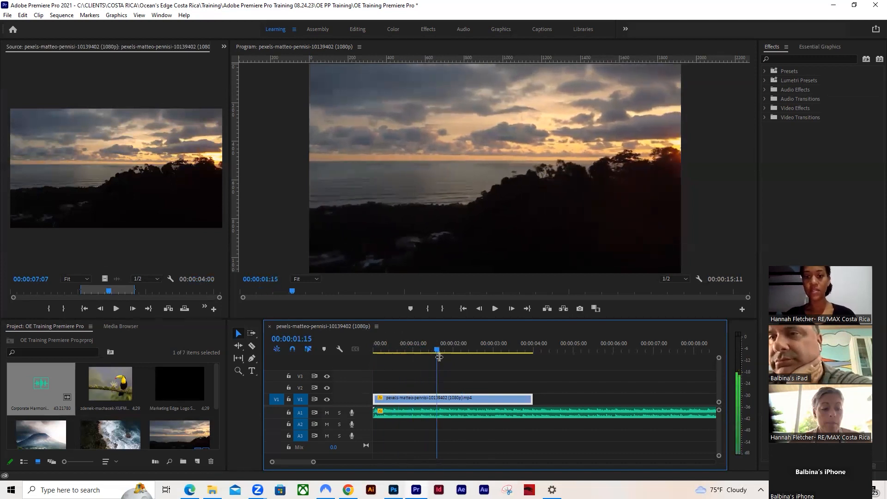
{"action": "left_click", "coordinate": [253, 348]}
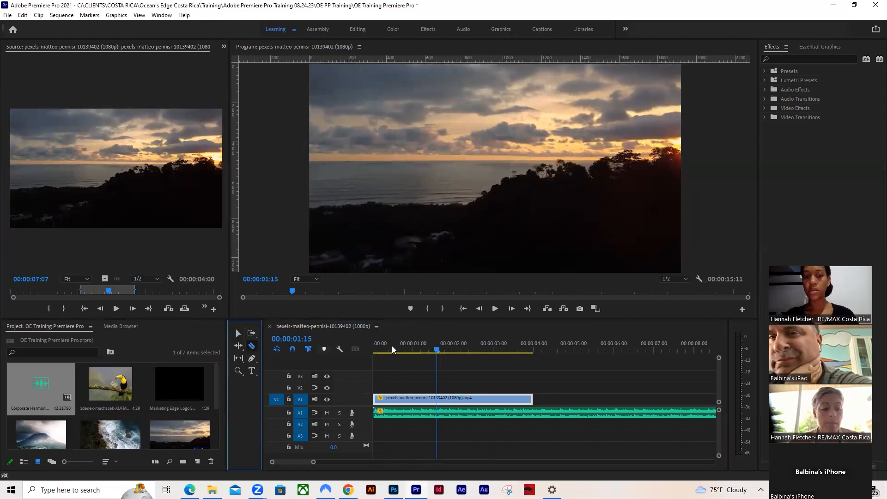
{"action": "left_click", "coordinate": [437, 398]}
{"action": "key", "text": "v"}
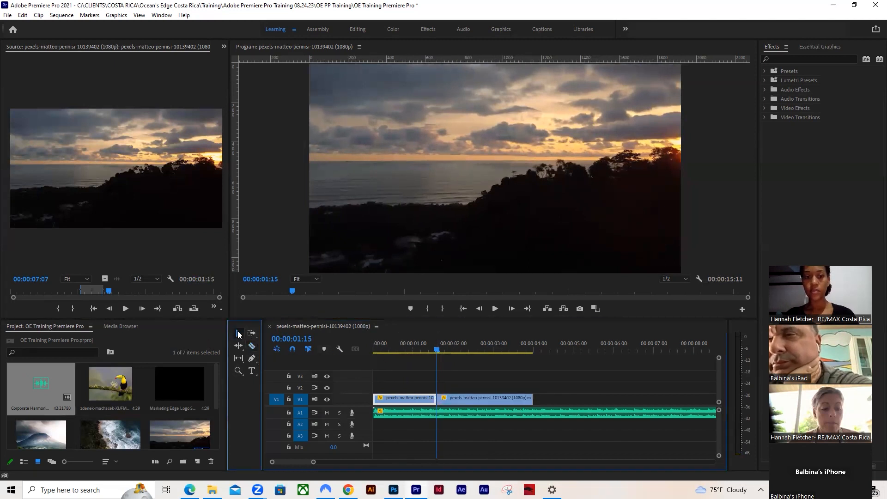
Move the second piece of the sunset clip over the first to the sequence start, play it back and return to 00:00:00:00
{"action": "left_click_drag", "start_coordinate": [455, 394], "coordinate": [398, 397]}
{"action": "key", "text": "Home"}
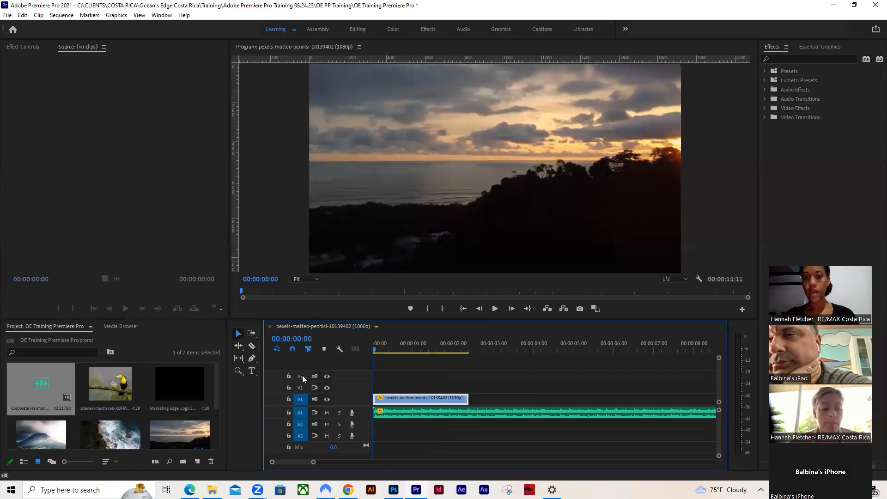
{"action": "left_click", "coordinate": [495, 308]}
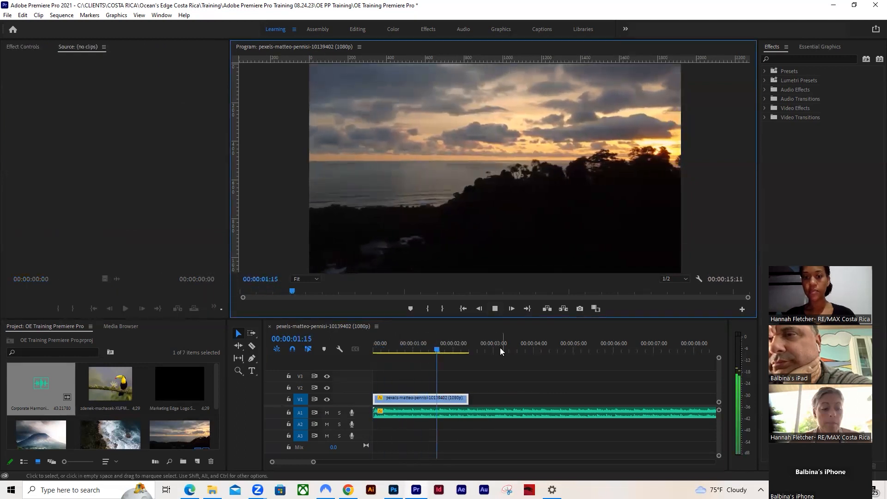
{"action": "left_click", "coordinate": [375, 351]}
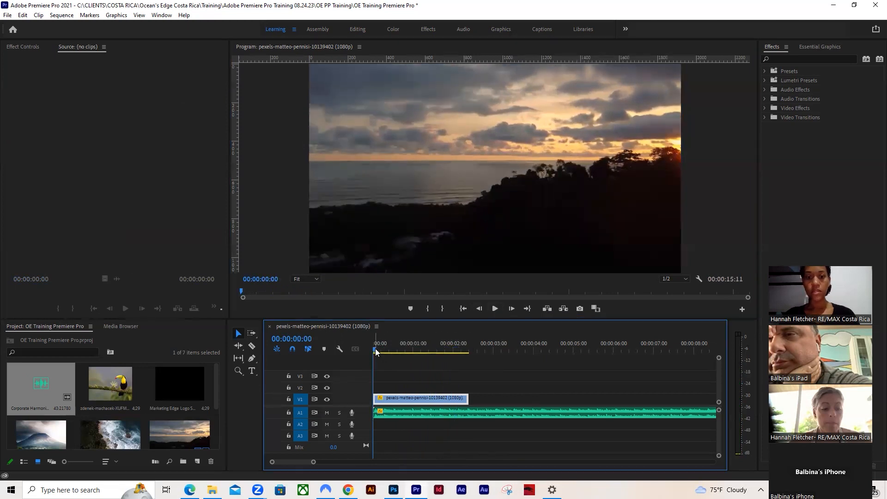
Draw a three-point shape with one curved side over the image at 00:00:01:03 using the Pen tool
{"action": "left_click_drag", "start_coordinate": [375, 350], "coordinate": [418, 351]}
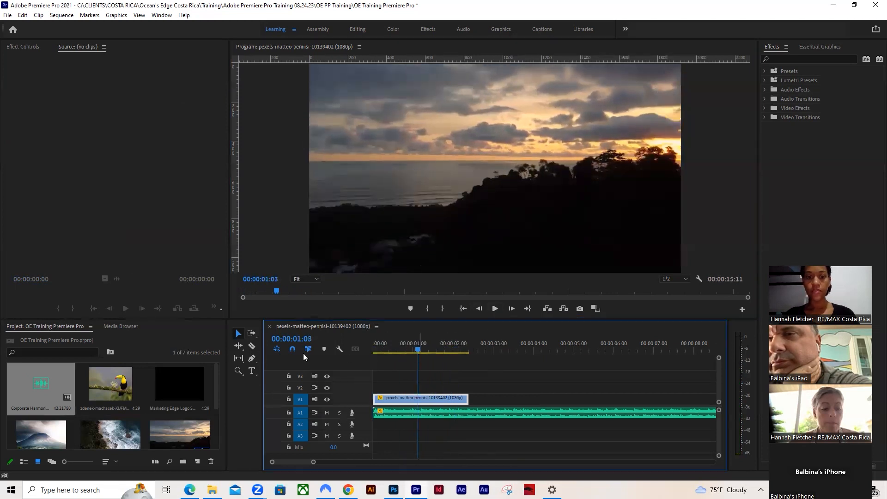
{"action": "left_click", "coordinate": [252, 359]}
{"action": "left_click", "coordinate": [398, 151]}
{"action": "left_click", "coordinate": [486, 137]}
{"action": "left_click", "coordinate": [460, 214]}
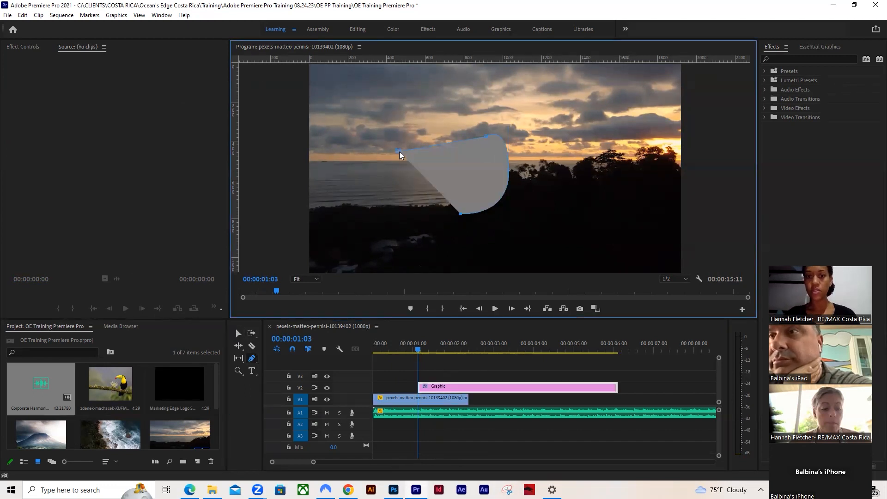
Delete the pen-drawn graphic clip from track V2
{"action": "key", "text": "shift+3"}
{"action": "left_click", "coordinate": [236, 333]}
{"action": "left_click", "coordinate": [458, 387]}
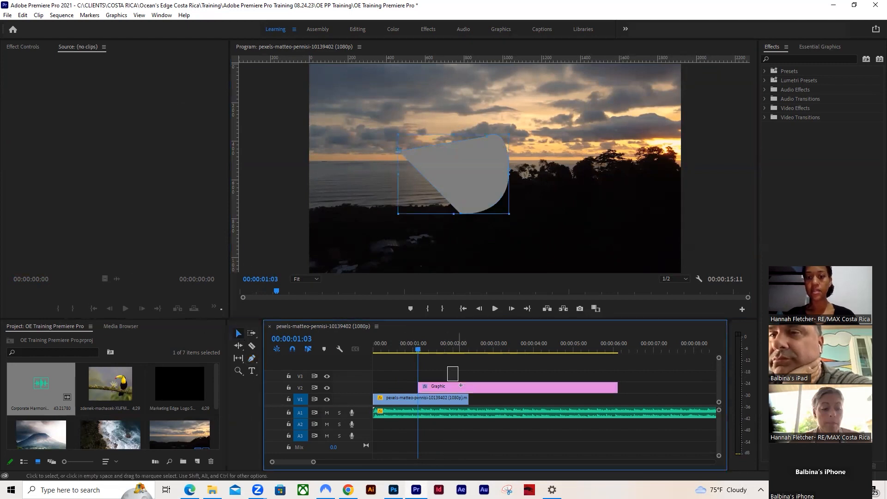
{"action": "key", "text": "Delete"}
Play the shortened sequence from the start and return the playhead to 00:00:00:00
{"action": "key", "text": "Home"}
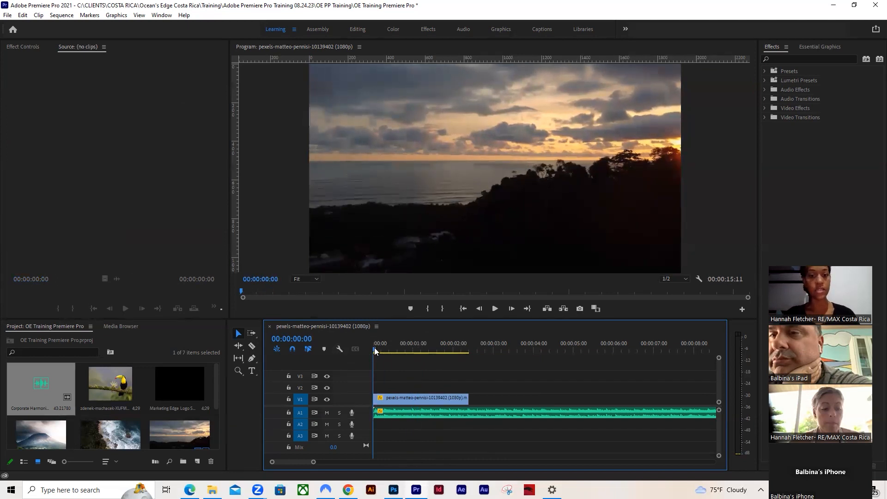
{"action": "key", "text": "space"}
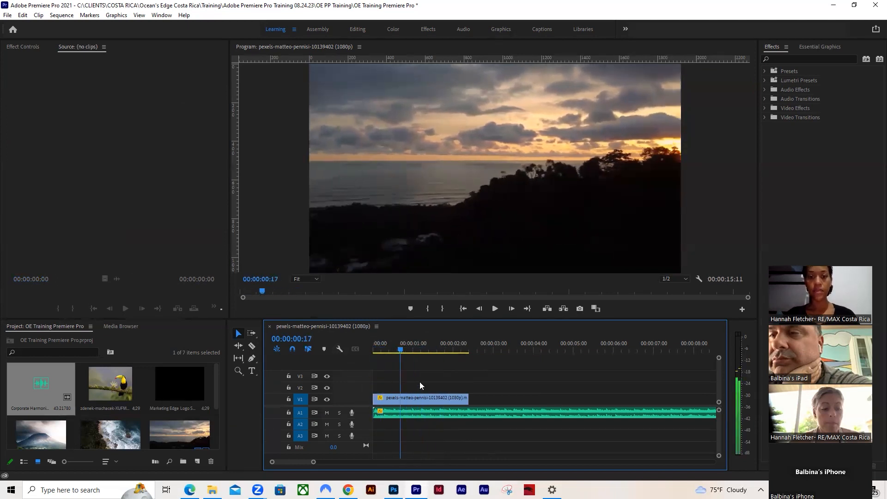
{"action": "key", "text": "Home"}
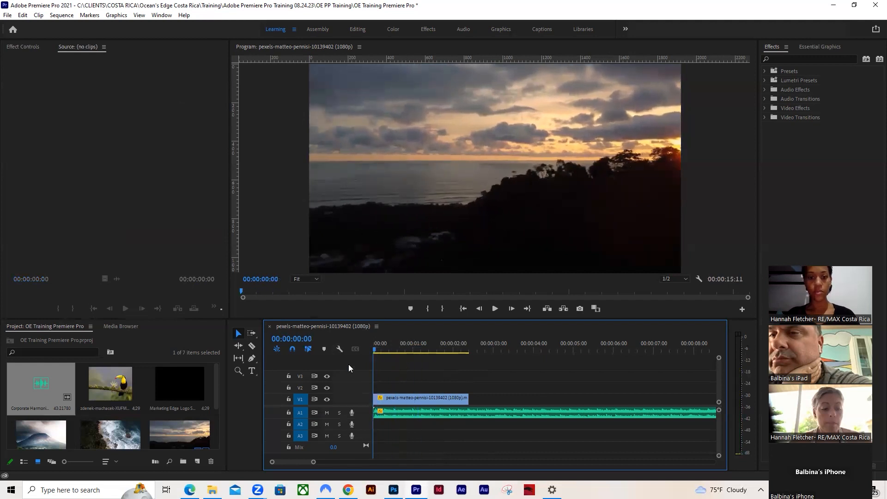
Magnify the timeline around the sunset clip with the Zoom tool, zoom out to show the whole music clip, and zoom in again
{"action": "left_click", "coordinate": [237, 371]}
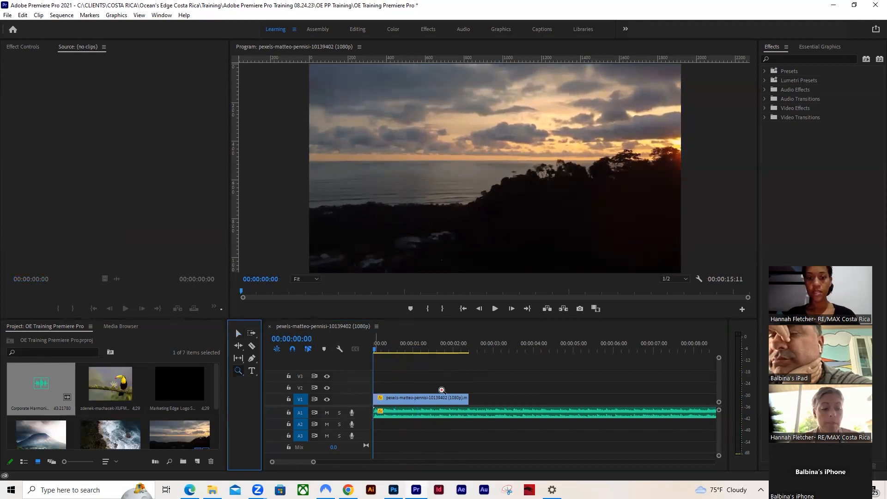
{"action": "left_click", "coordinate": [420, 397]}
{"action": "left_click", "coordinate": [422, 395]}
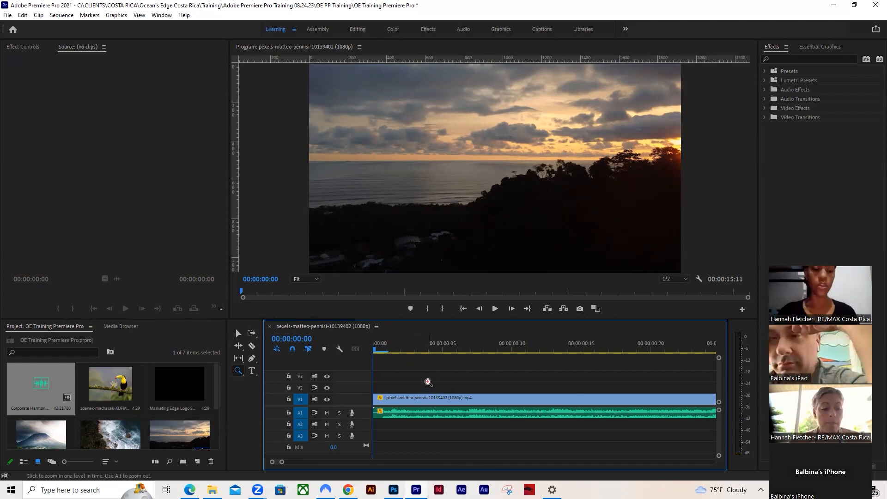
{"action": "left_click", "coordinate": [429, 381], "text": "alt"}
{"action": "left_click", "coordinate": [429, 381], "text": "alt"}
{"action": "left_click", "coordinate": [429, 381], "text": "alt"}
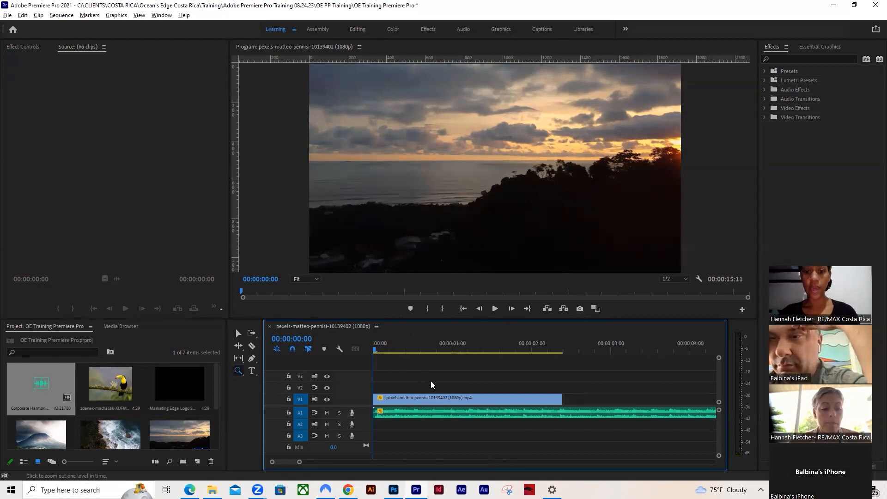
{"action": "left_click", "coordinate": [430, 381], "text": "alt"}
{"action": "left_click", "coordinate": [431, 381], "text": "alt"}
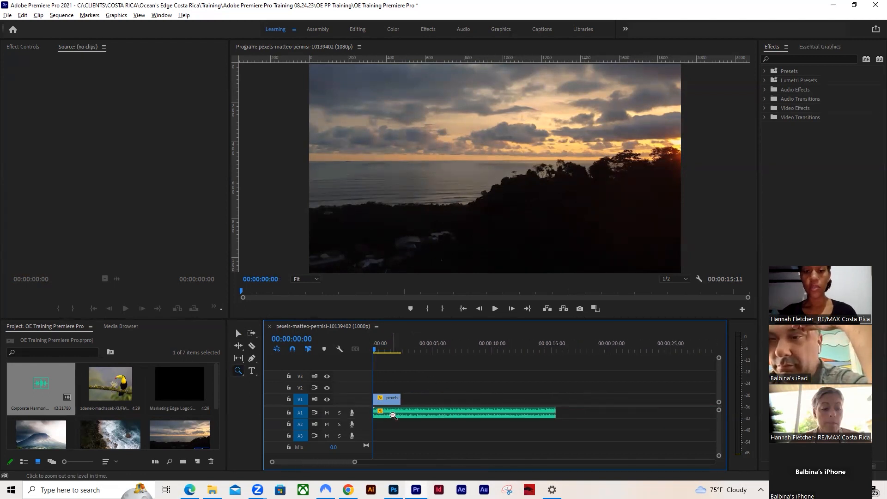
{"action": "left_click", "coordinate": [418, 400]}
{"action": "left_click", "coordinate": [416, 401]}
{"action": "left_click", "coordinate": [415, 402]}
{"action": "left_click", "coordinate": [414, 404]}
{"action": "left_click", "coordinate": [414, 404], "text": "alt"}
{"action": "left_click", "coordinate": [414, 402], "text": "alt"}
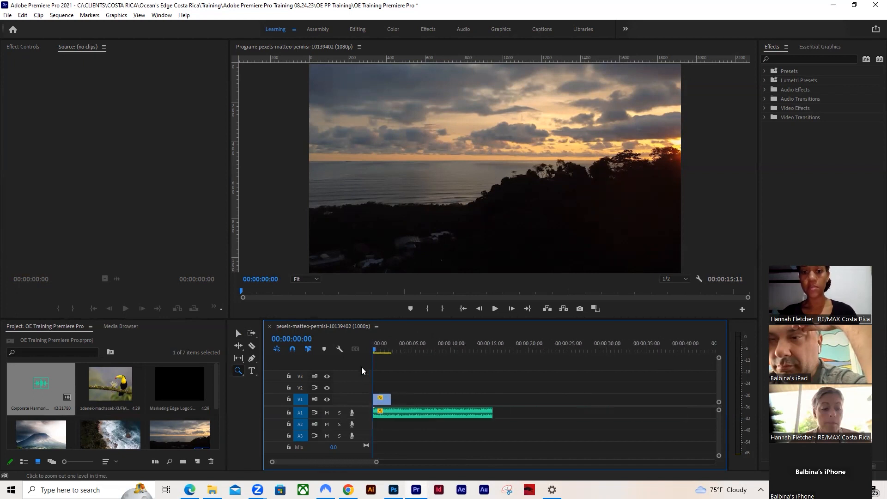
{"action": "left_click", "coordinate": [382, 398]}
{"action": "left_click", "coordinate": [382, 398]}
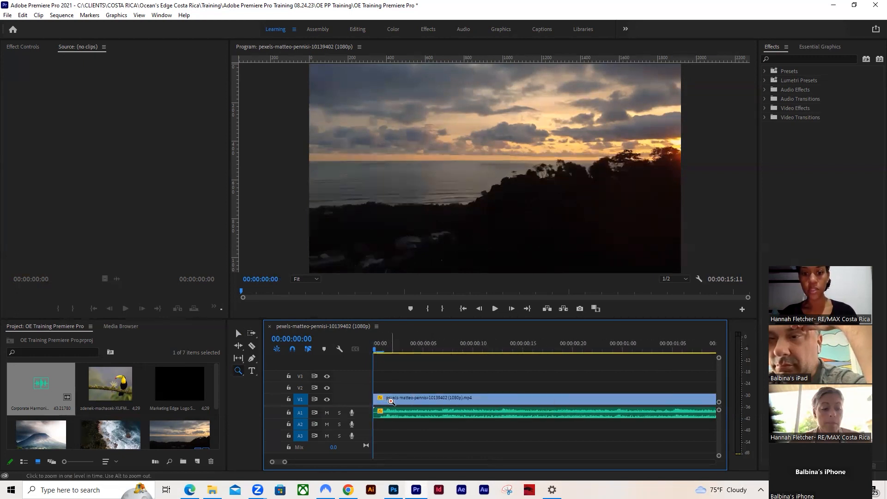
Move the playhead to 00:00:00:06 and zoom the timeline out until the end of the sunset clip shows
{"action": "left_click", "coordinate": [387, 350]}
{"action": "left_click_drag", "start_coordinate": [386, 350], "coordinate": [456, 349]}
{"action": "left_click", "coordinate": [487, 396], "text": "alt"}
{"action": "left_click", "coordinate": [497, 399], "text": "alt"}
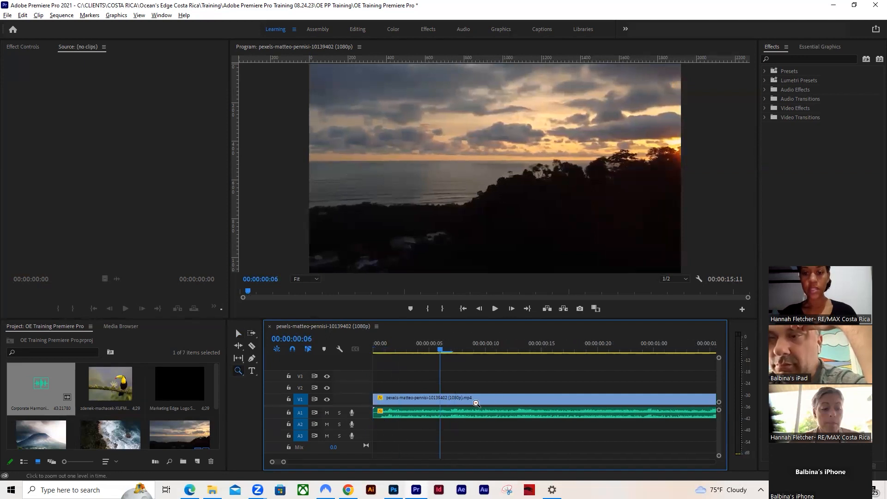
{"action": "left_click", "coordinate": [485, 387], "text": "alt"}
{"action": "left_click", "coordinate": [485, 387], "text": "alt"}
{"action": "left_click", "coordinate": [485, 388], "text": "alt"}
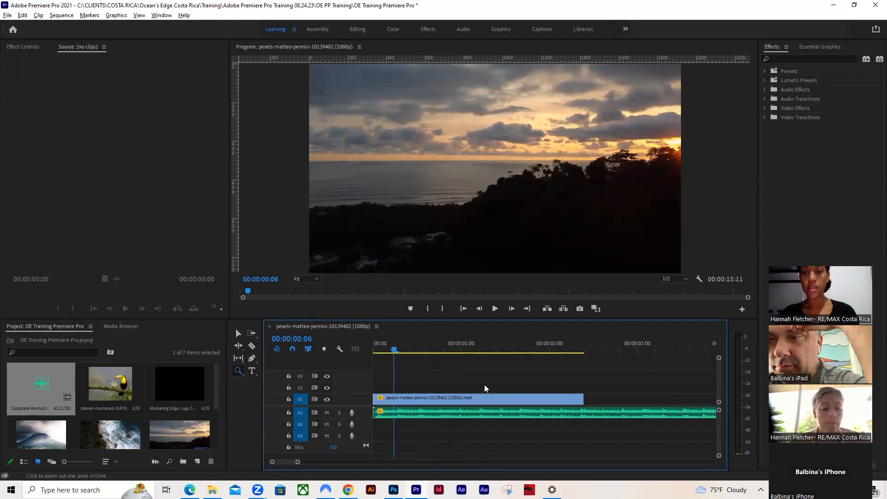
{"action": "left_click", "coordinate": [484, 386], "text": "alt"}
{"action": "left_click", "coordinate": [485, 388], "text": "alt"}
{"action": "scroll", "coordinate": [484, 387], "scroll_direction": "down", "scroll_amount": 3}
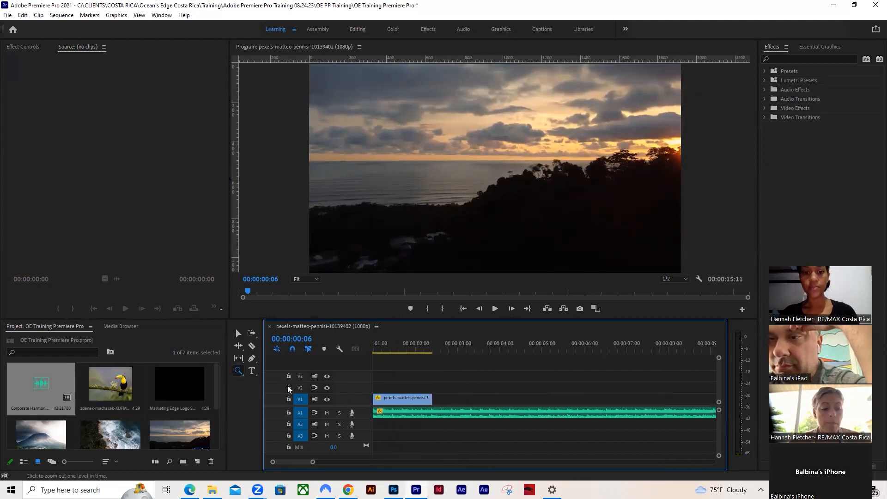
Add the text "lfsljshdfhisdfnlsndf" over the clouds in the upper part of the image with the Type tool
{"action": "left_click", "coordinate": [252, 371]}
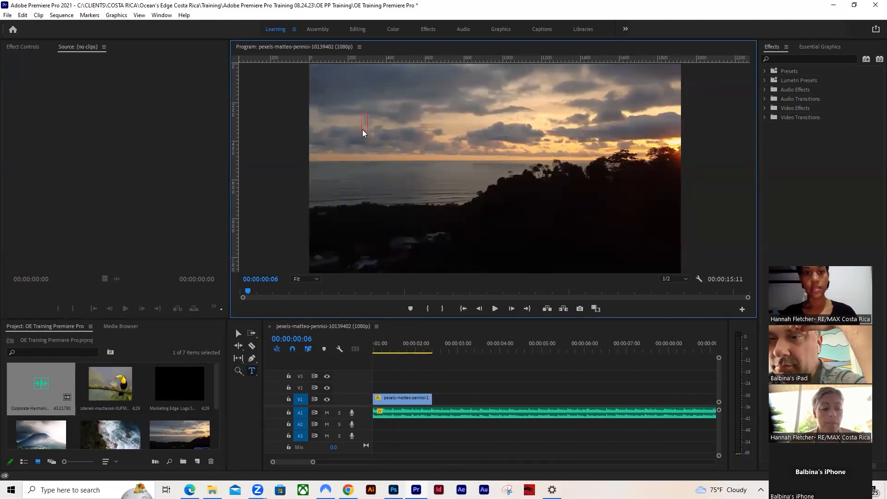
{"action": "left_click", "coordinate": [363, 132]}
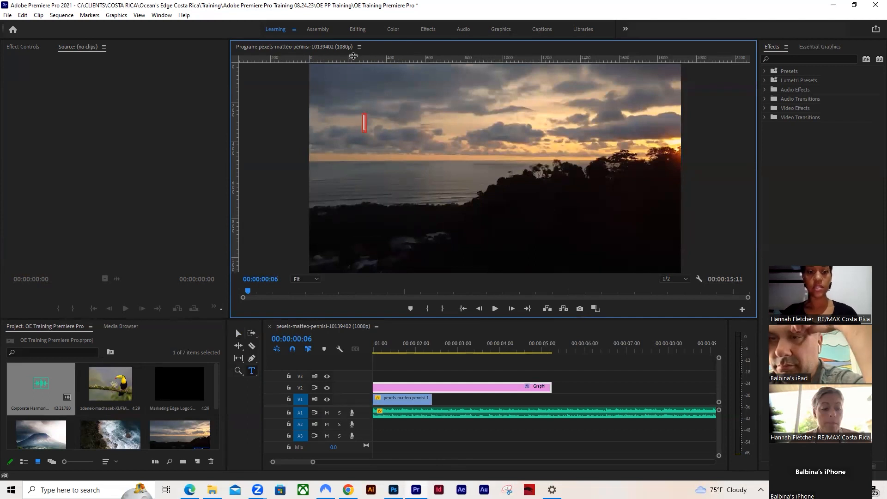
{"action": "type", "text": "lfsljshdfhisdfnlsndf"}
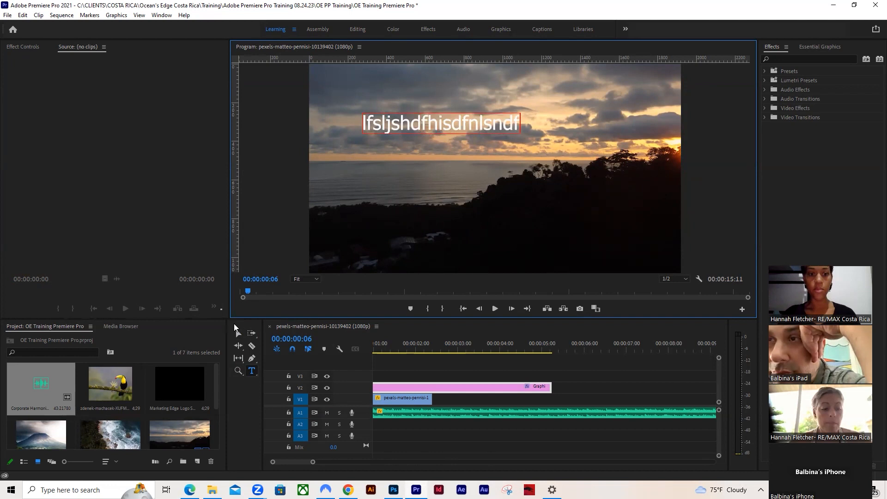
Finish editing the text and delete its graphic clip from track V2
{"action": "key", "text": "Escape"}
{"action": "left_click", "coordinate": [504, 385]}
{"action": "left_click", "coordinate": [451, 384]}
{"action": "key", "text": "Delete"}
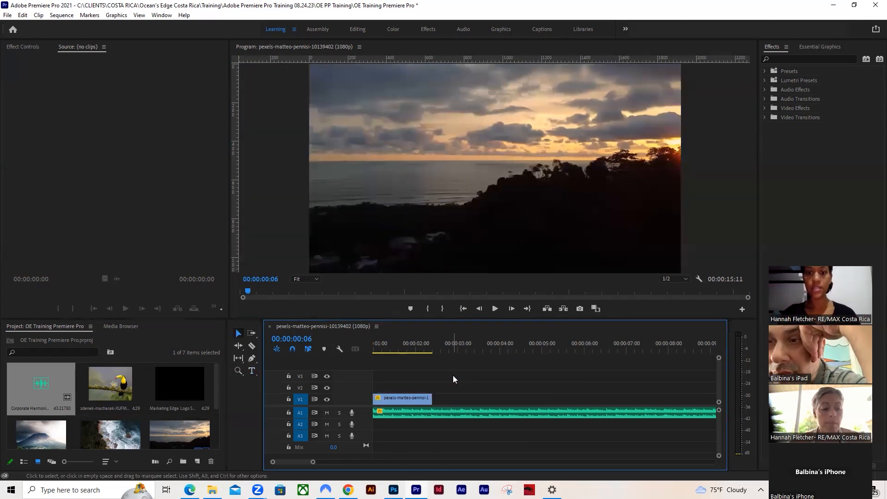
Fit the entire music clip in the timeline view and return the playhead to 00:00:00:00
{"action": "key", "text": "minus"}
{"action": "key", "text": "minus"}
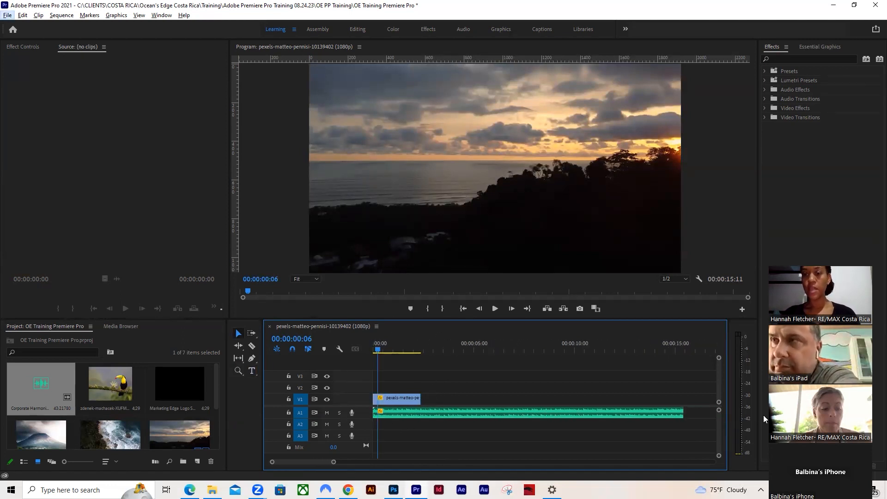
{"action": "left_click", "coordinate": [376, 348]}
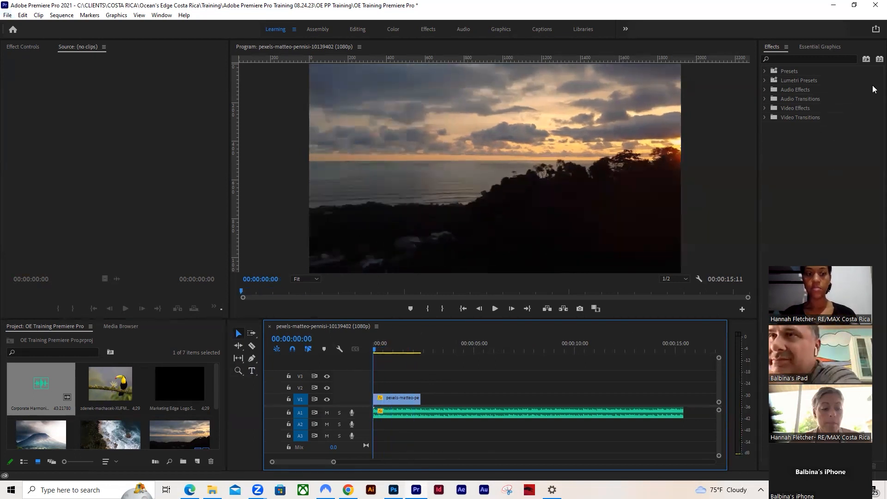